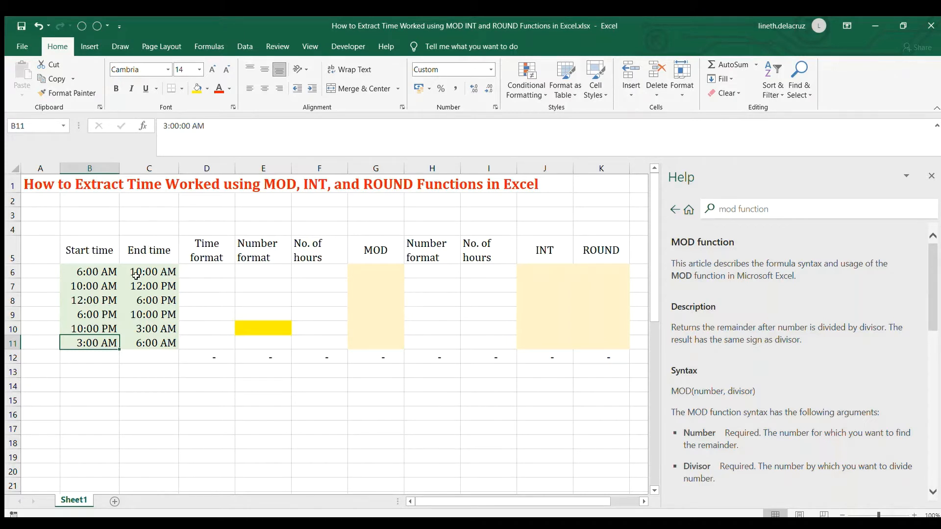
drag(104, 273, 129, 274)
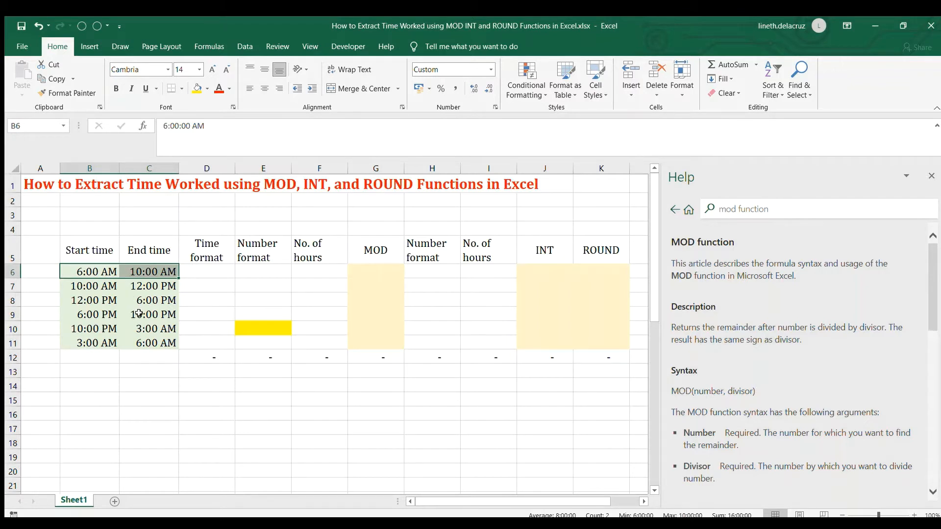
key(Down)
key(Right)
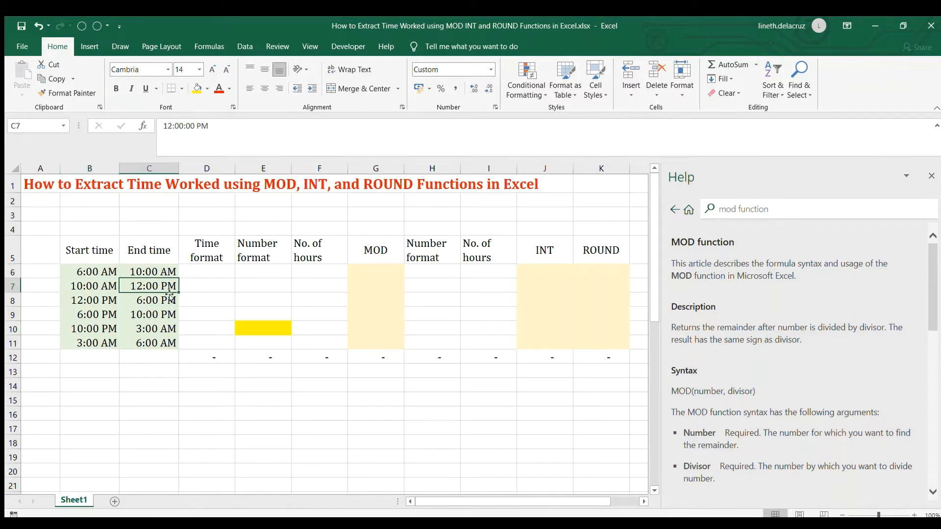
- Enter the formula =C6-B6 in cell D6 to subtract the start time from the end time
click(197, 272)
text(=)
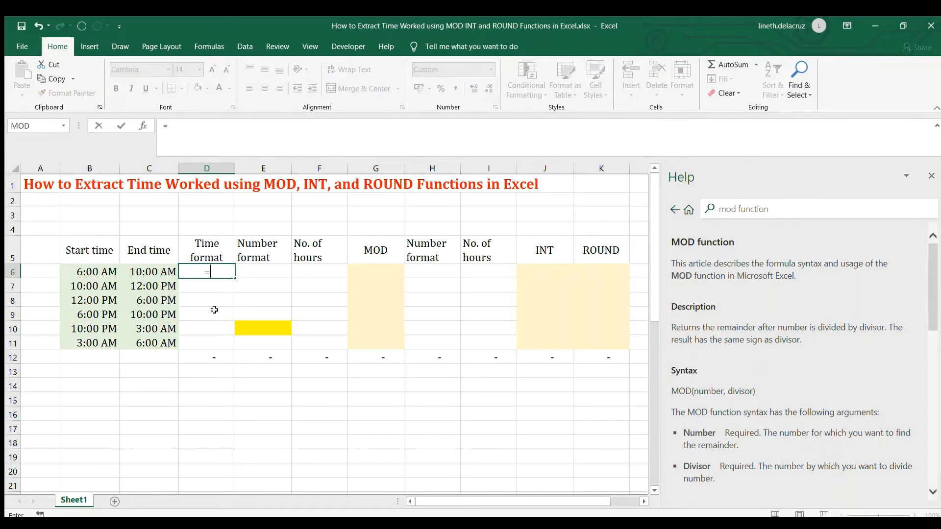
key(Left)
text(-)
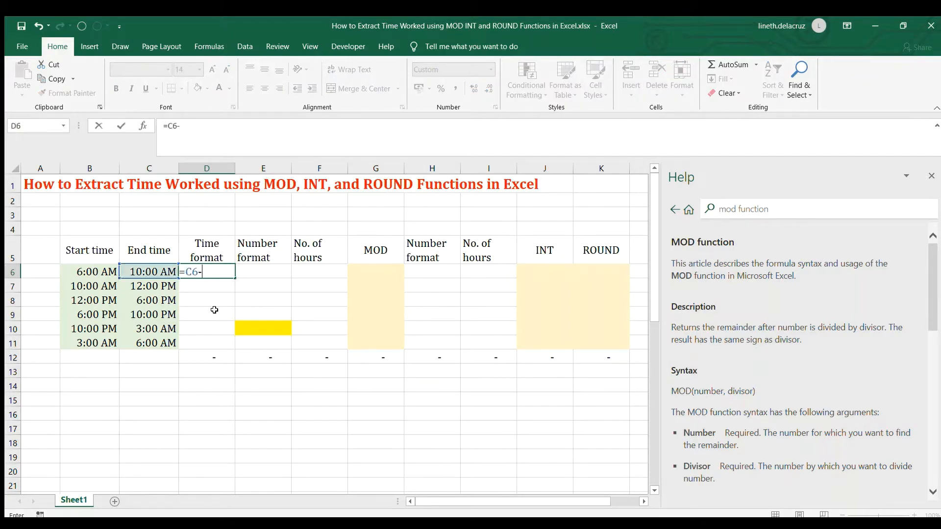
key(Left)
key(Left)
key(Return)
- Copy the time difference formula from D6 into cells D7 through D11
key(Up)
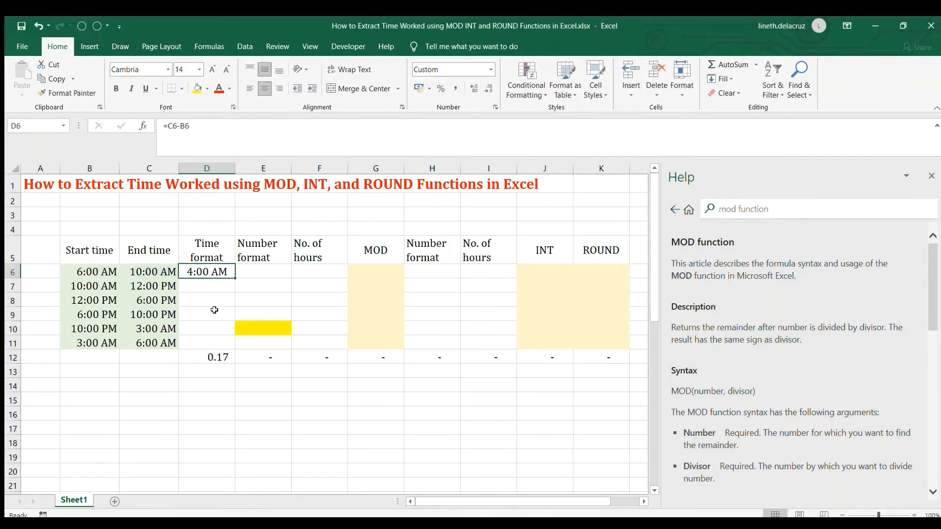
key(ctrl+c)
key(Down)
key(shift+Down)
key(shift+Down)
key(shift+Down)
key(shift+Down)
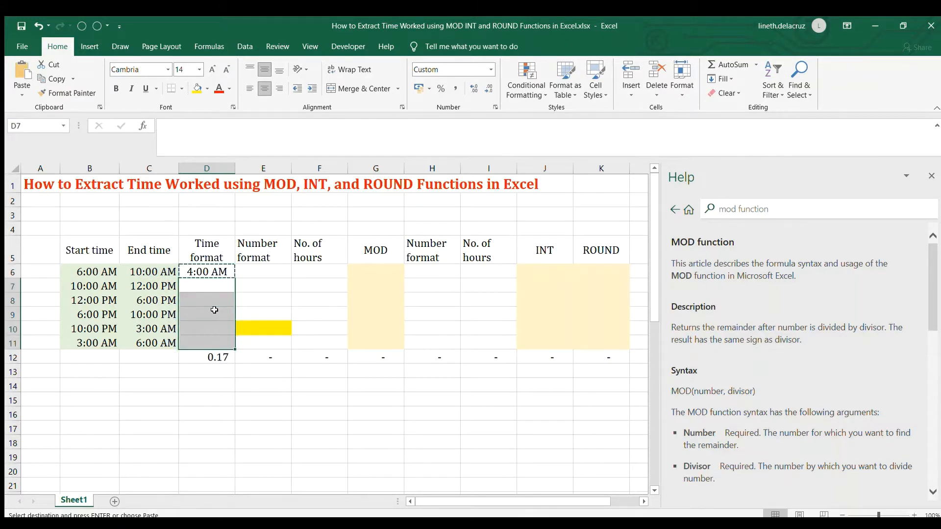
key(ctrl+v)
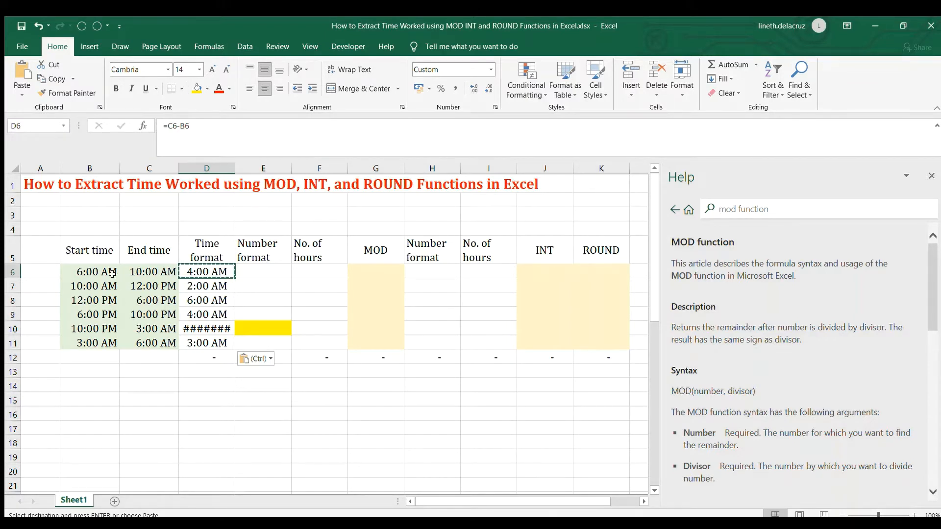
- Enter =D6 in cell E6 under Number format to reference the time difference
click(247, 278)
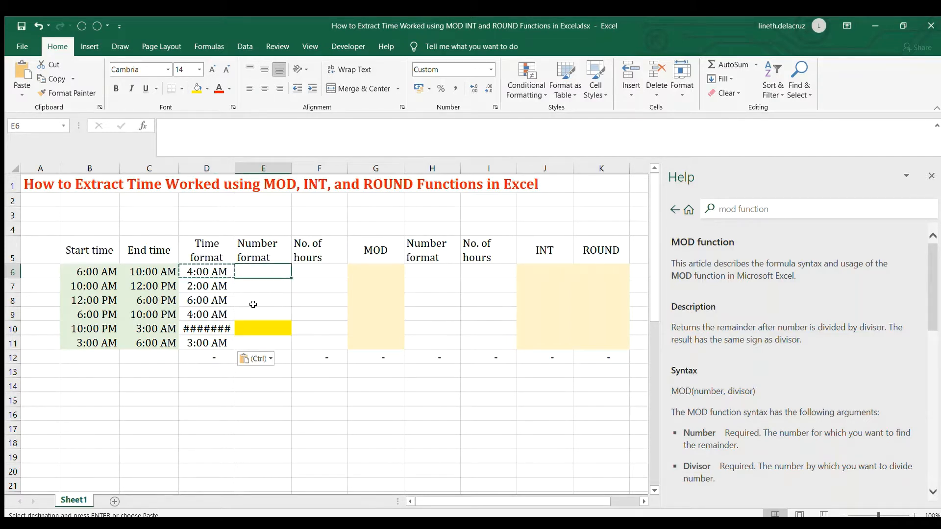
text(=D6)
key(ctrl+Return)
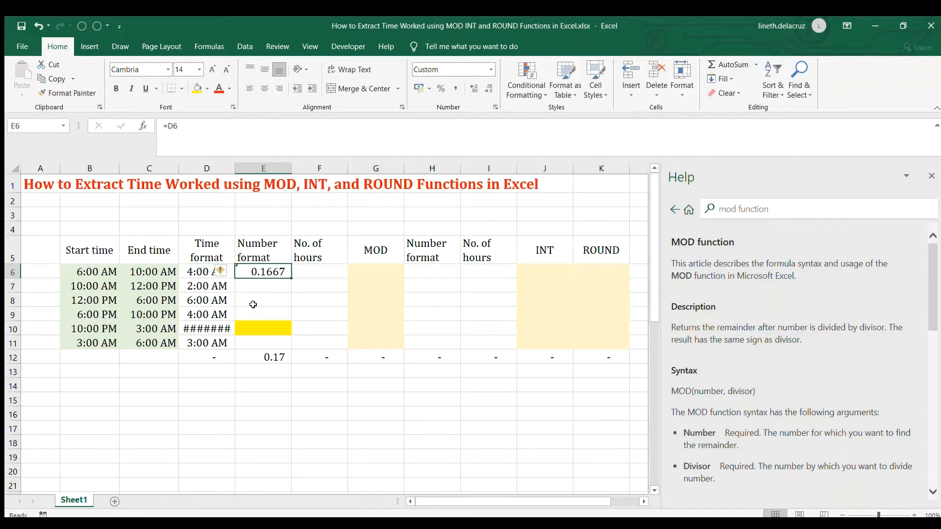
- Copy the reference formula from E6 down the Number format column through E11
key(ctrl+c)
key(shift+Down)
key(shift+Down)
key(shift+Down)
key(shift+Down)
key(shift+Down)
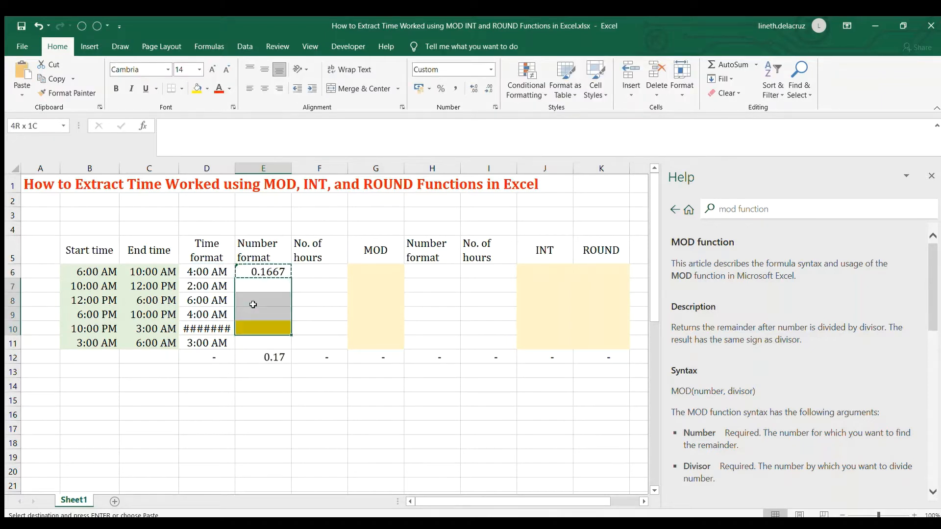
key(ctrl+v)
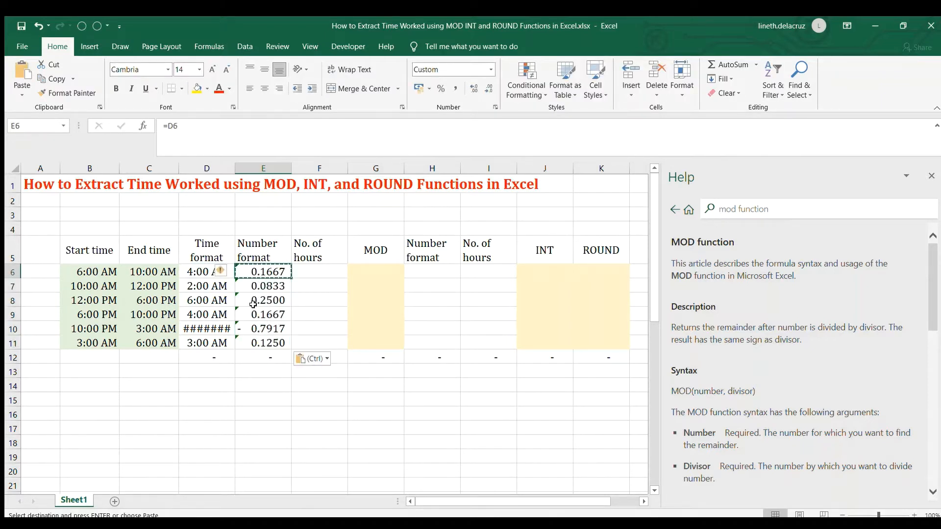
- Enter =E6*24 in cell F6 to convert the number format value to hours
click(311, 277)
text(=)
key(Left)
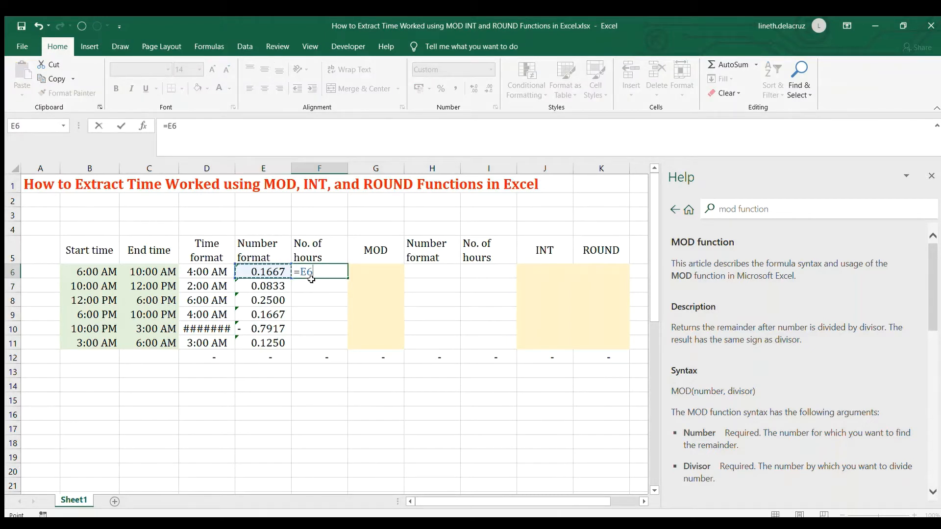
text(*24)
key(Return)
- Copy the hours conversion formula from F6 down the column through F11
click(311, 278)
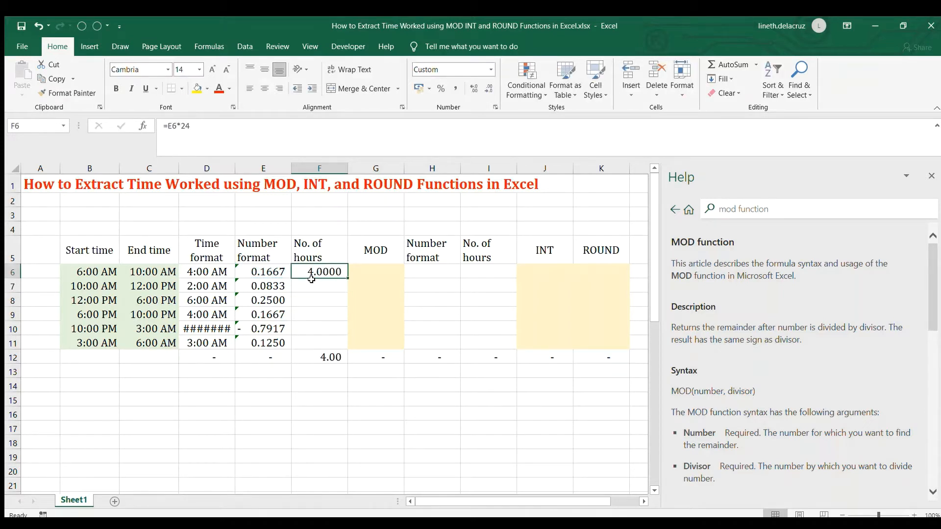
key(ctrl+c)
key(shift+Down)
key(shift+Down)
key(shift+Down)
key(shift+Down)
key(shift+Down)
key(ctrl+v)
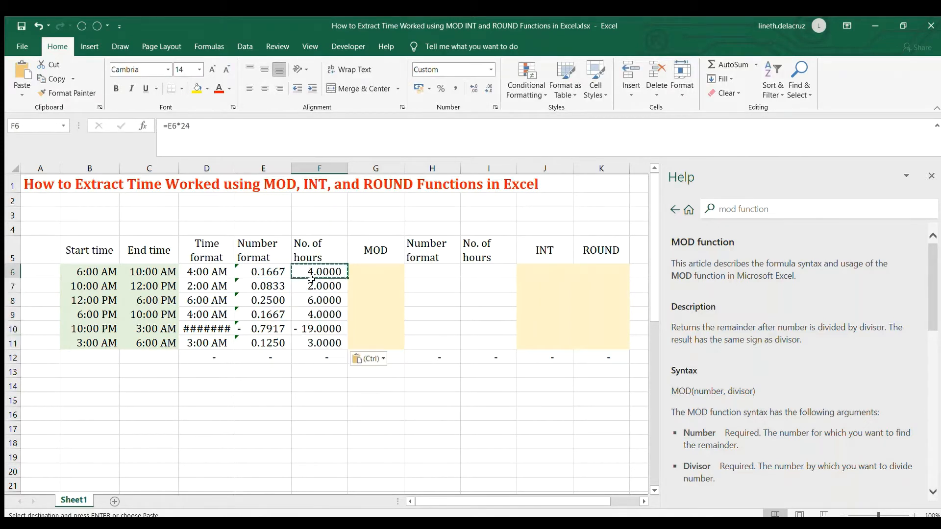
- Compare the start and end times with the Time format and Number format values, particularly the overnight shift in row 10
click(139, 271)
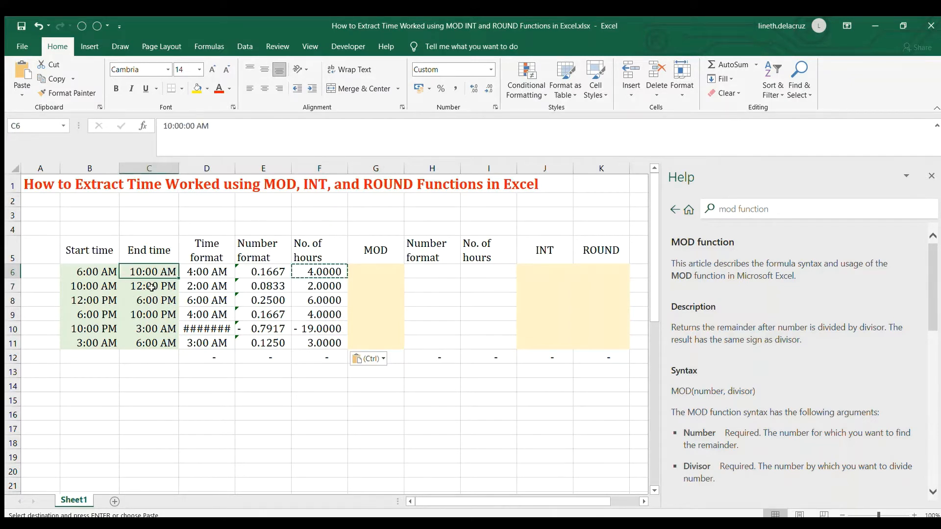
click(147, 288)
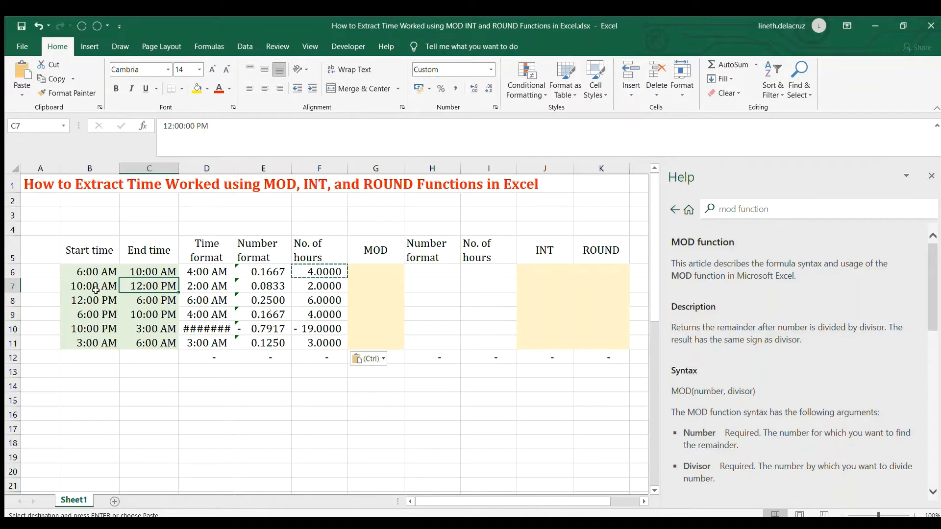
click(260, 328)
key(Escape)
drag(261, 271, 264, 343)
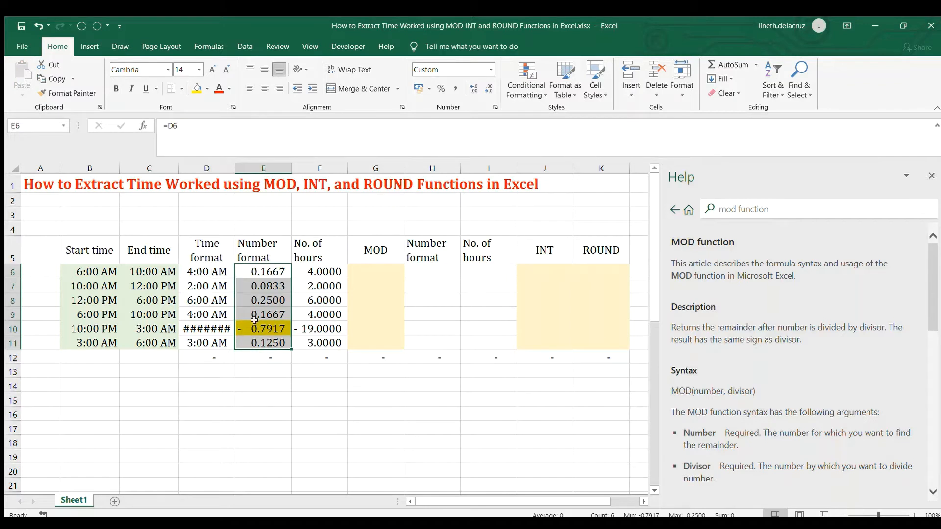
click(271, 318)
click(203, 314)
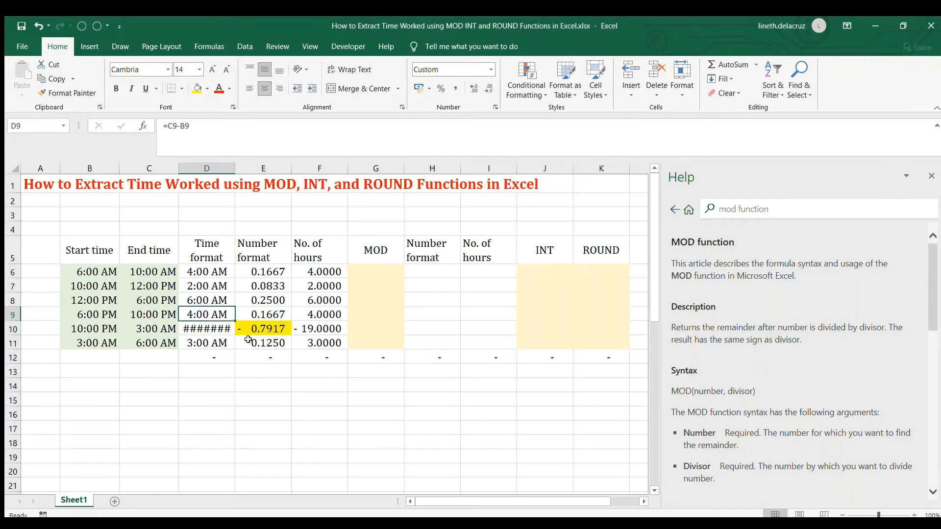
click(258, 328)
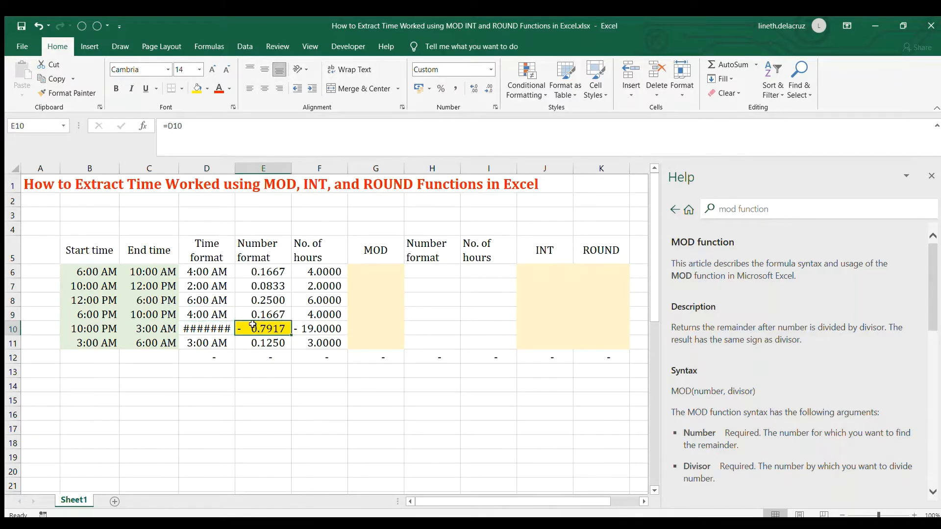
click(365, 269)
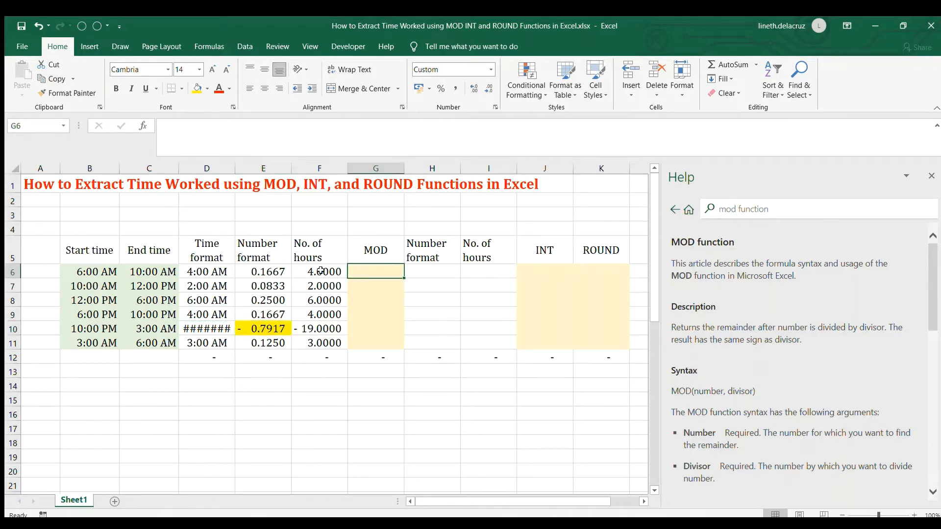
drag(81, 272, 147, 343)
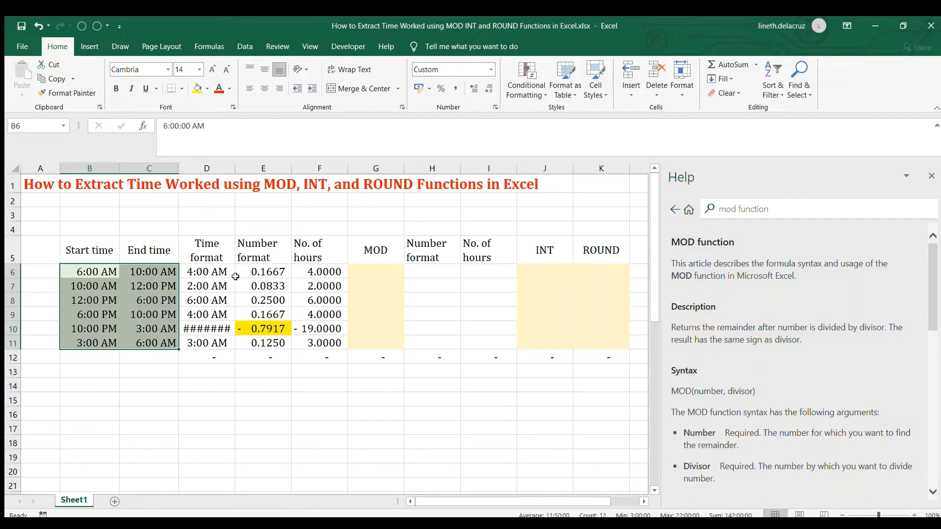
- Enter =MOD((C6-B6),1) in cell G6 to calculate the time worked with the MOD function
click(365, 271)
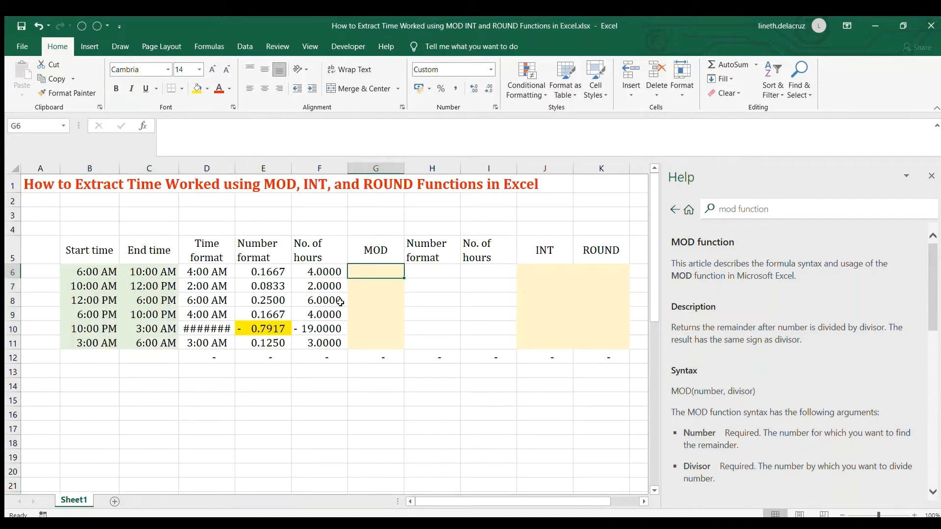
text(=mod()
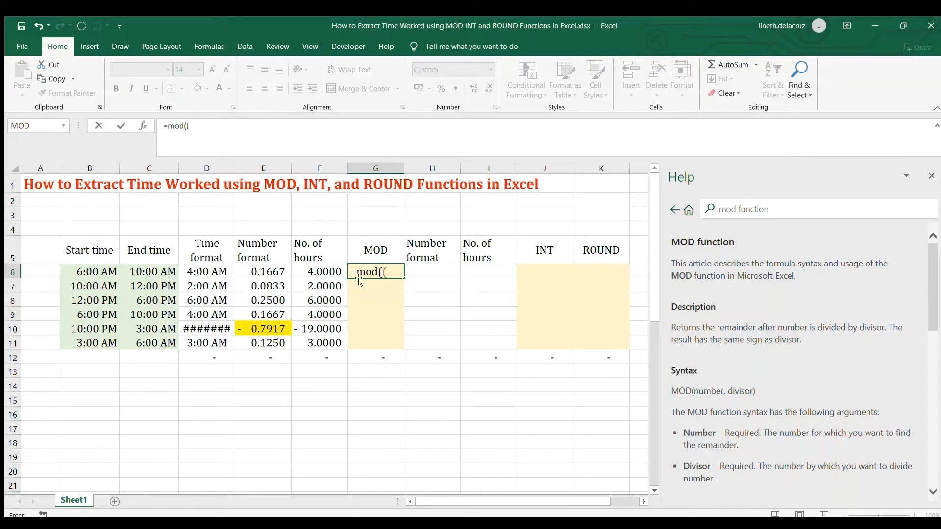
text(()
click(144, 271)
text(-)
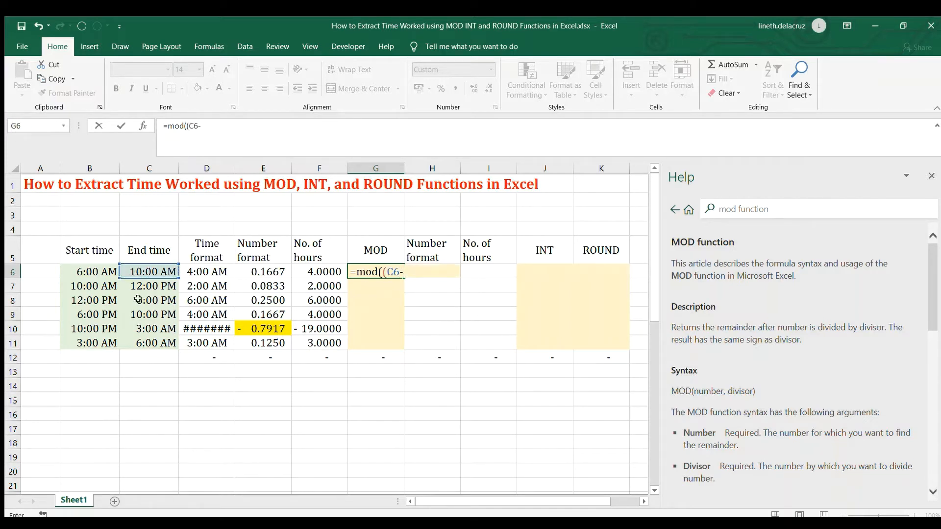
click(84, 278)
text(),1)
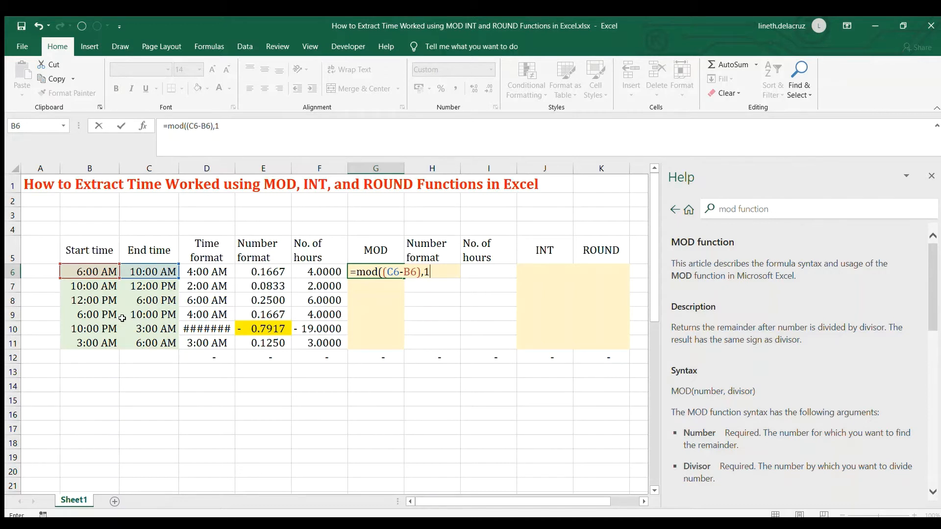
key(Return)
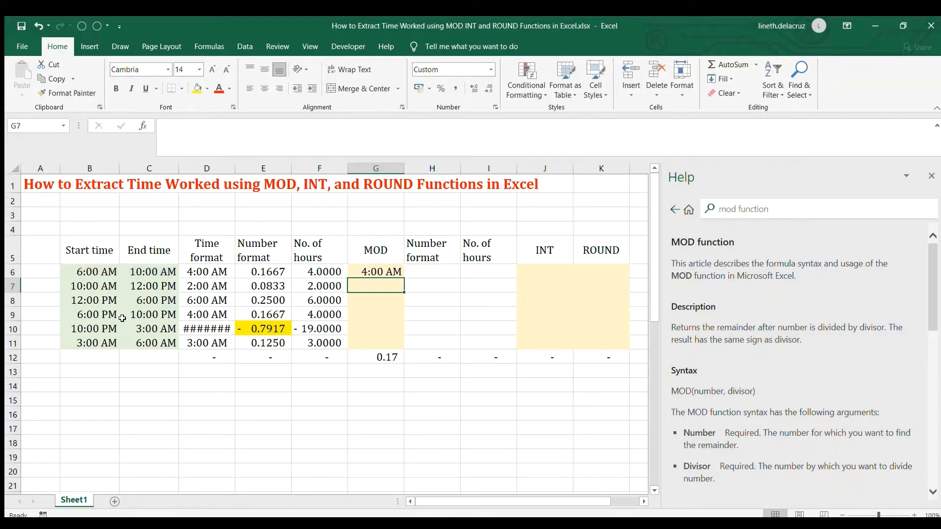
- Copy the MOD formula from G6 into cells G7 through G11
key(Up)
key(ctrl+c)
key(Down)
key(shift+Down)
key(shift+Down)
key(shift+Down)
key(shift+Down)
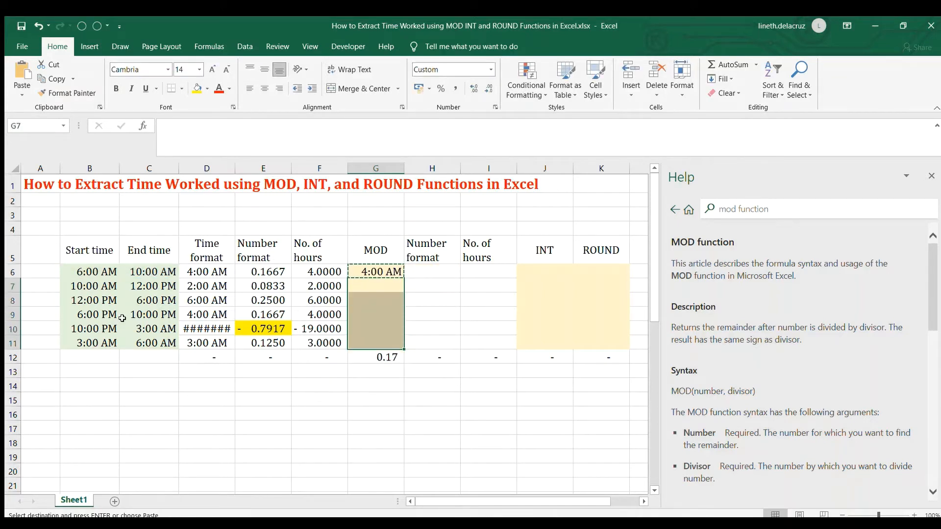
key(ctrl+v)
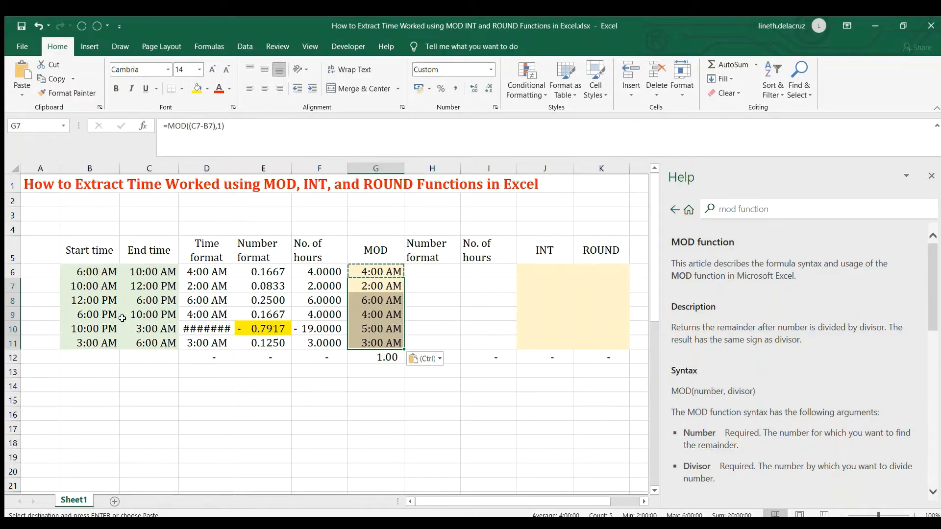
- Enter =G6 in cell H6 under Number format to reference the MOD result
key(Up)
key(Right)
text(=)
key(Left)
key(Return)
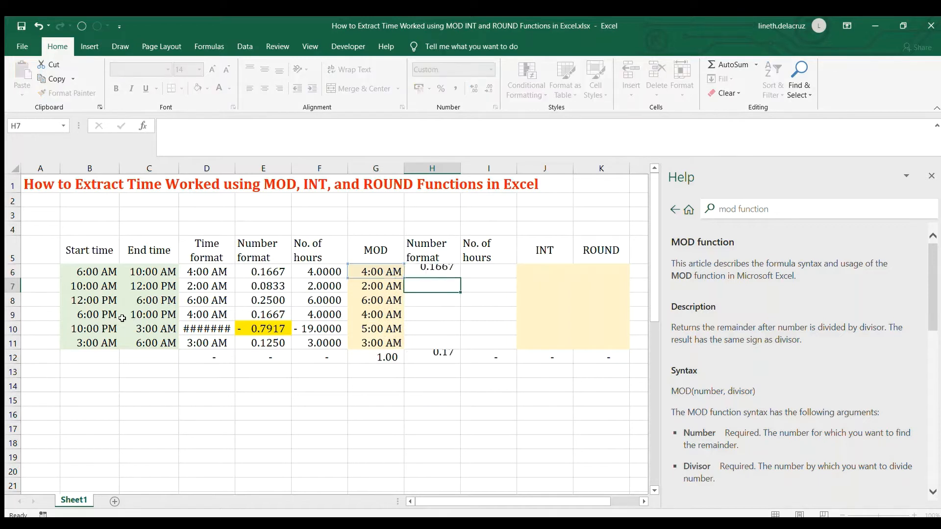
- Copy the reference to the MOD result from H6 down the Number format column through H11
key(Up)
key(ctrl+c)
key(shift+Down)
key(shift+Down)
key(shift+Down)
key(shift+Down)
key(shift+Down)
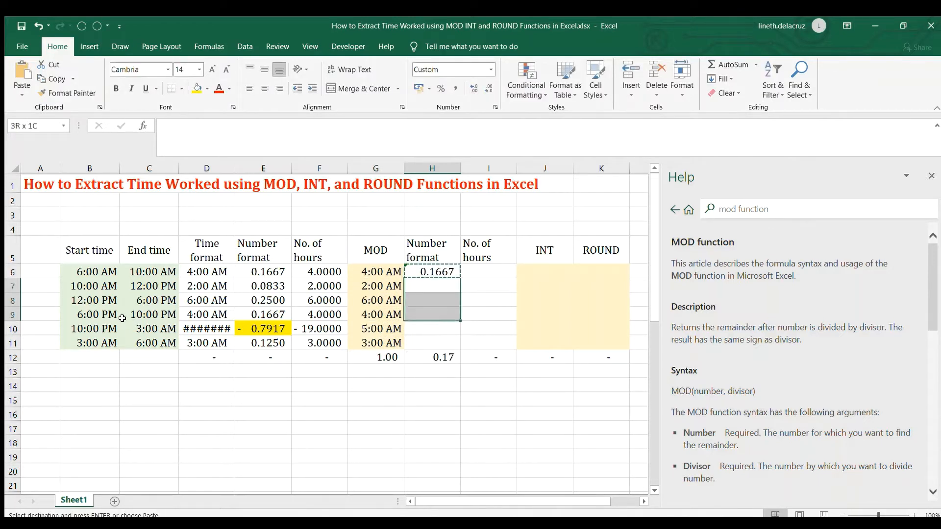
key(ctrl+v)
key(Right)
key(Left)
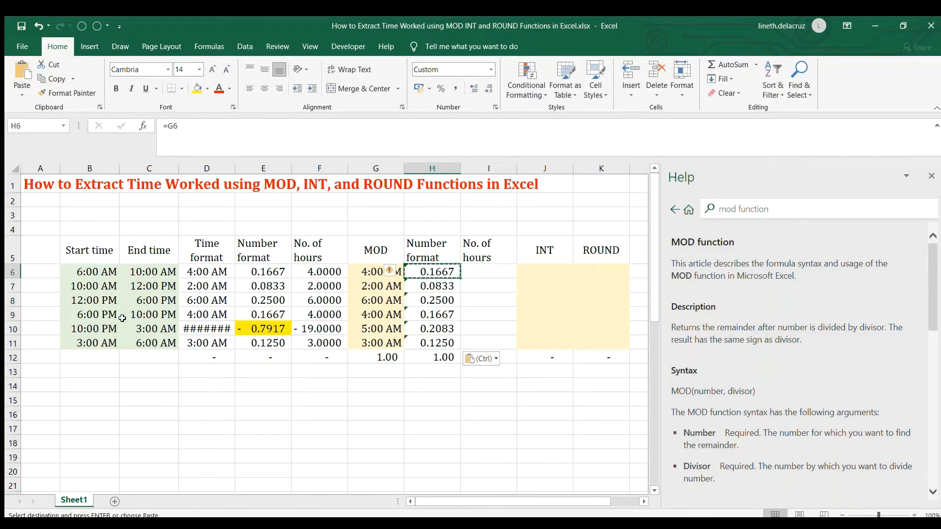
shift+click(417, 343)
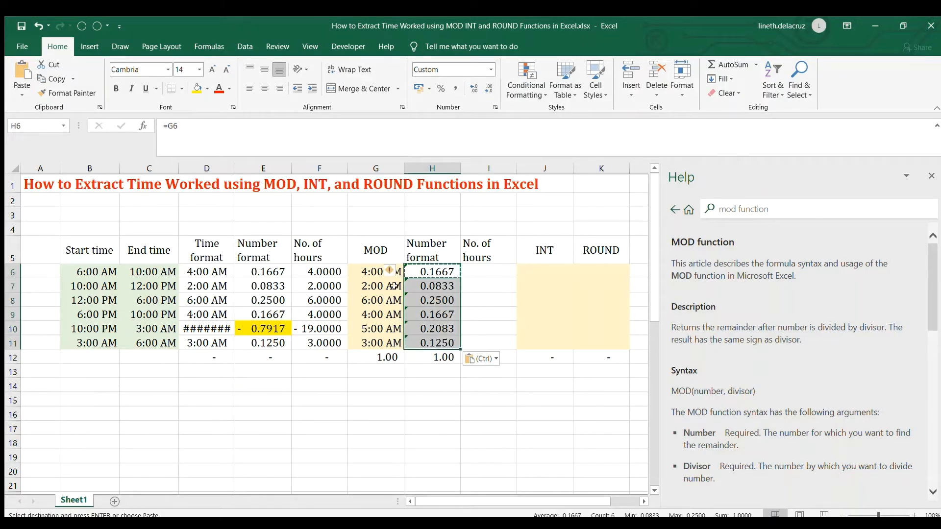
- Enter =H6*24 in cell I6 to convert the MOD-based value to hours
key(Right)
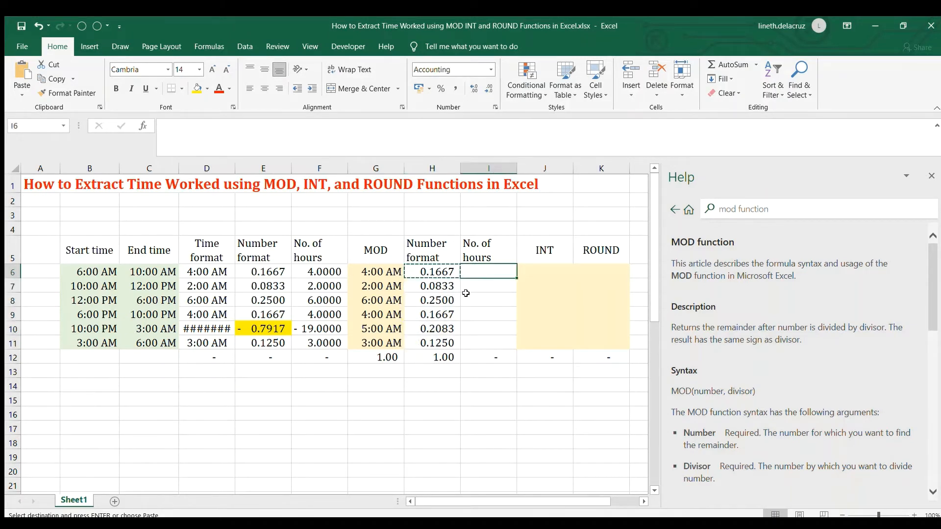
text(=)
key(Left)
text(*)
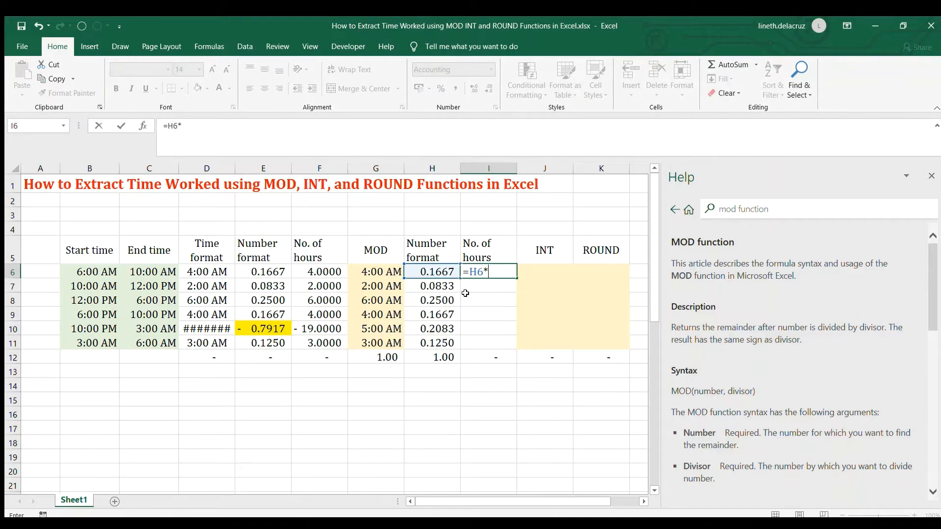
text(24)
key(Return)
- Copy the hours formula from I6 into cells I7 through I11 of the No. of hours column
key(Up)
key(ctrl+c)
key(Down)
key(shift+Down)
key(shift+Down)
key(shift+Down)
key(shift+Down)
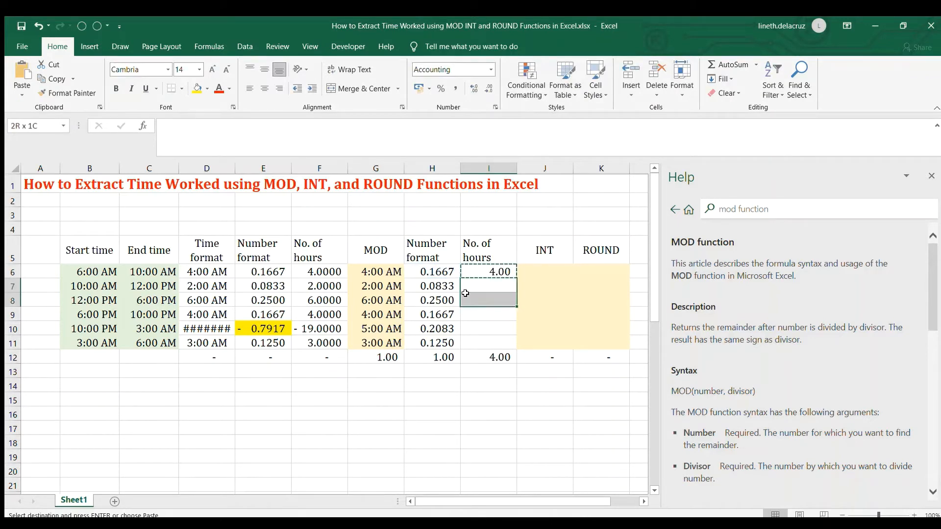
key(ctrl+v)
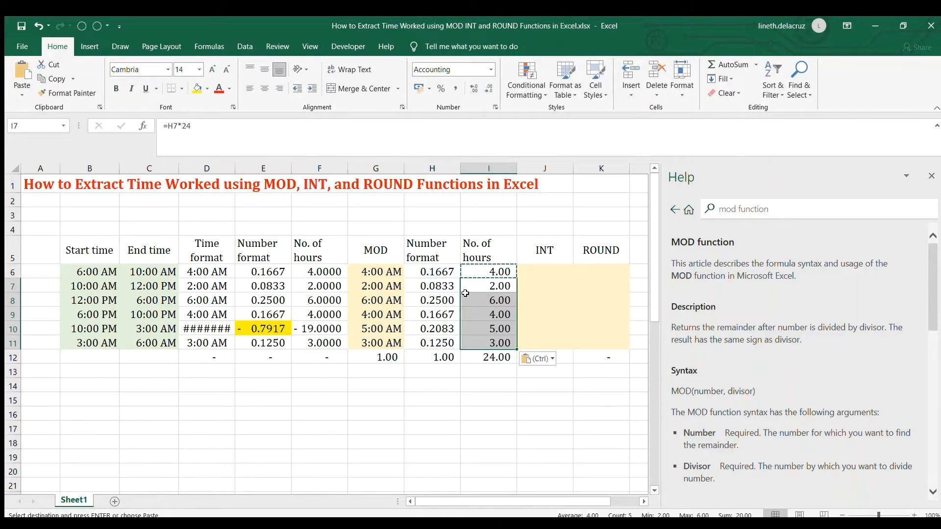
- Check the hours total in I12 and compare the overnight shift's number values in H10 and E10
click(425, 323)
click(496, 357)
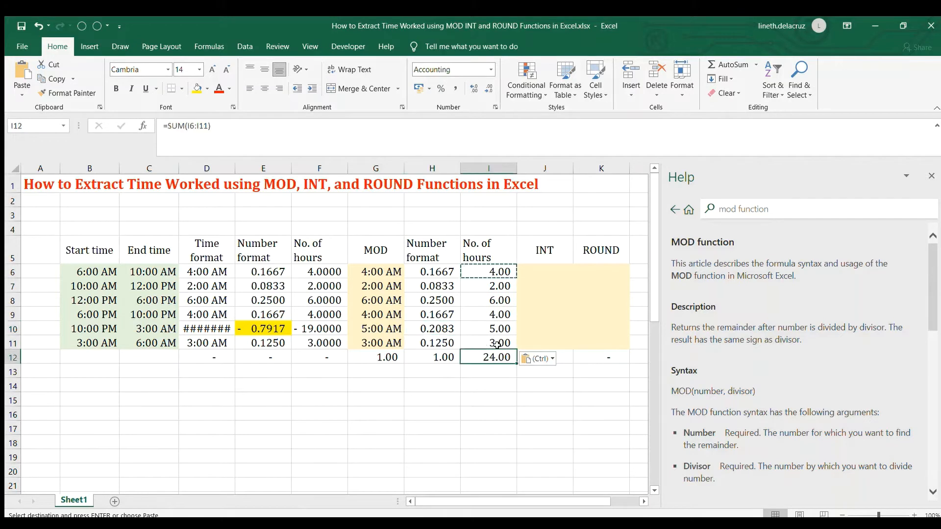
click(428, 361)
click(411, 331)
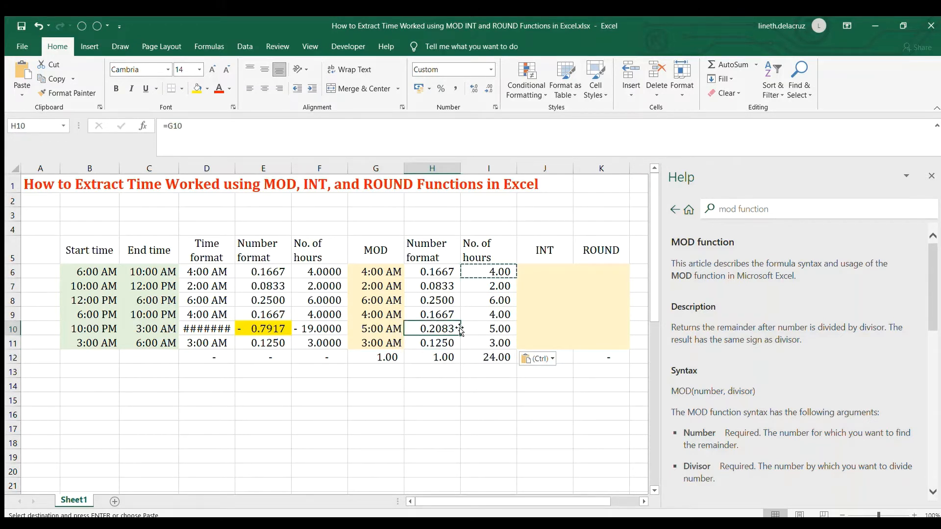
click(265, 327)
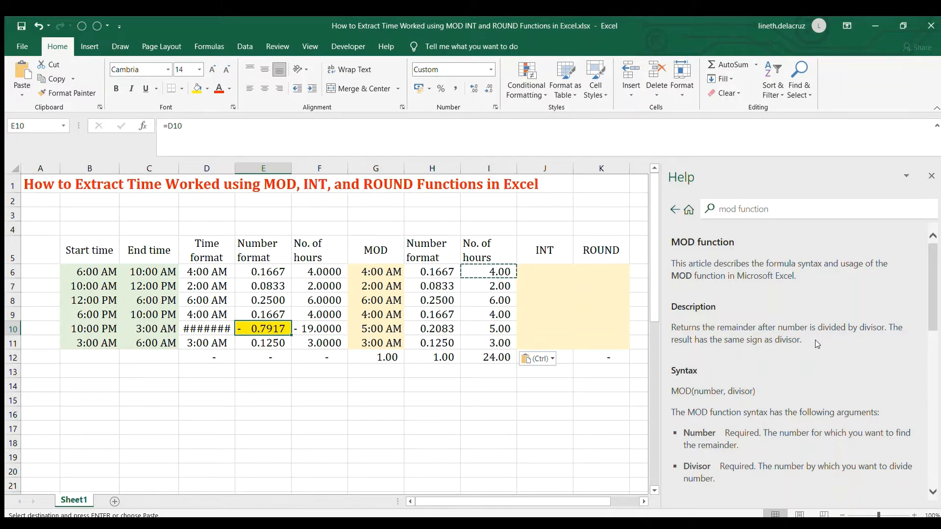
- Enter the label "No of apples" in B15 and the value 5 below it in B16
click(100, 399)
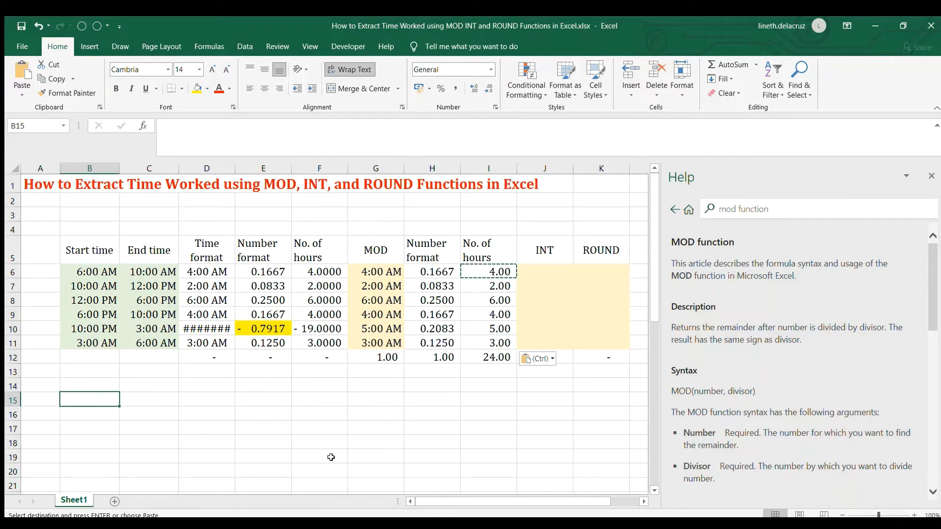
text(No of)
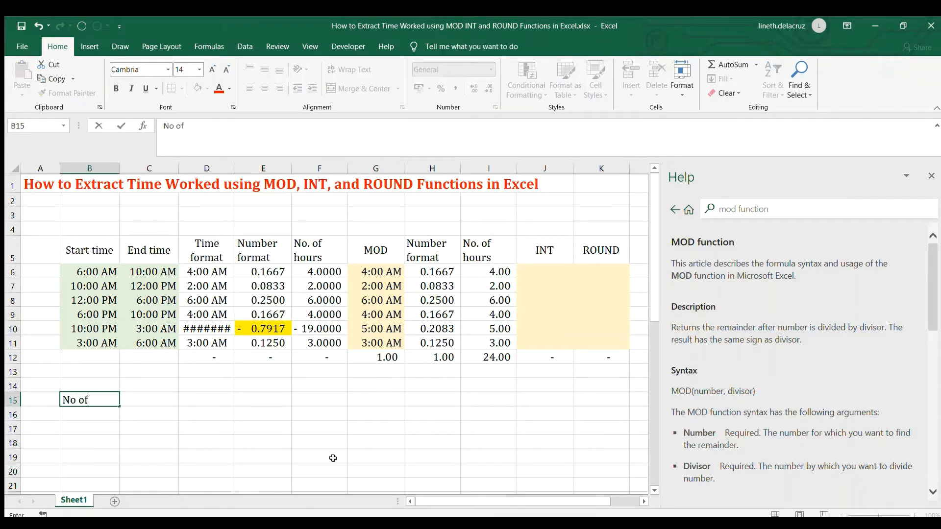
text( apples)
key(Return)
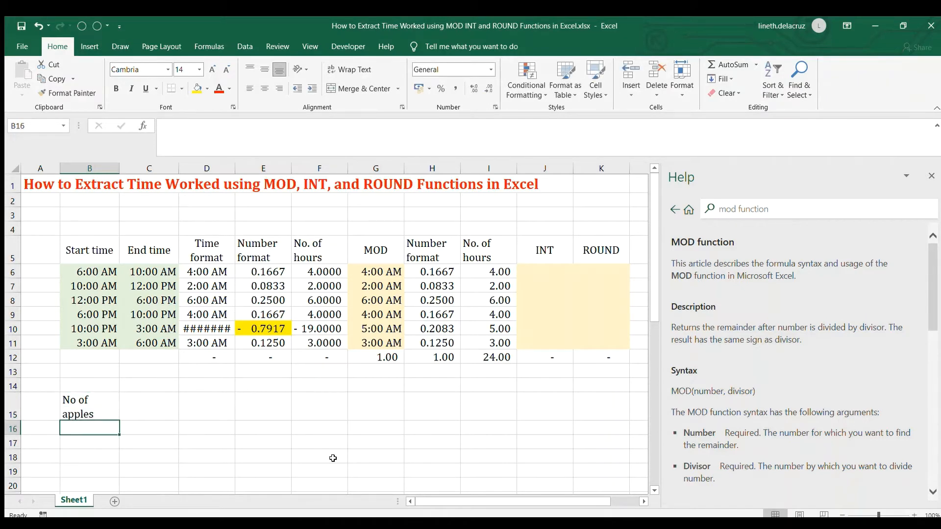
text(5)
key(Return)
- Enter the label "Capacity of 1 crate" in C15 and the value 4 below it in C16
key(Up)
key(Right)
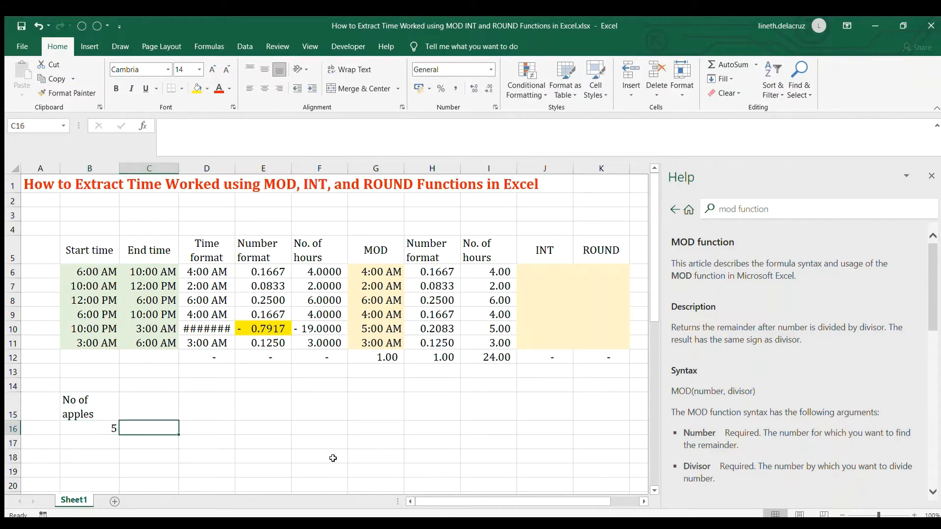
key(Up)
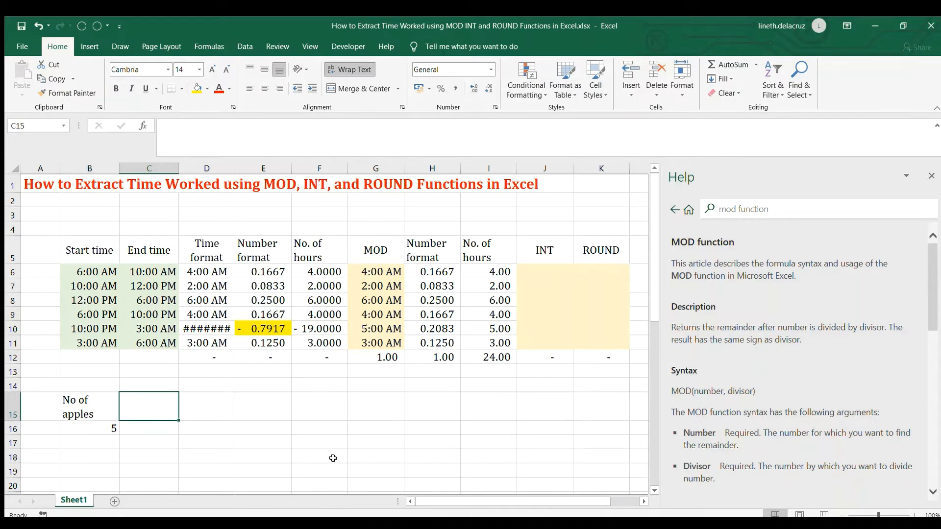
text(Capcit)
key(BackSpace)
key(BackSpace)
key(BackSpace)
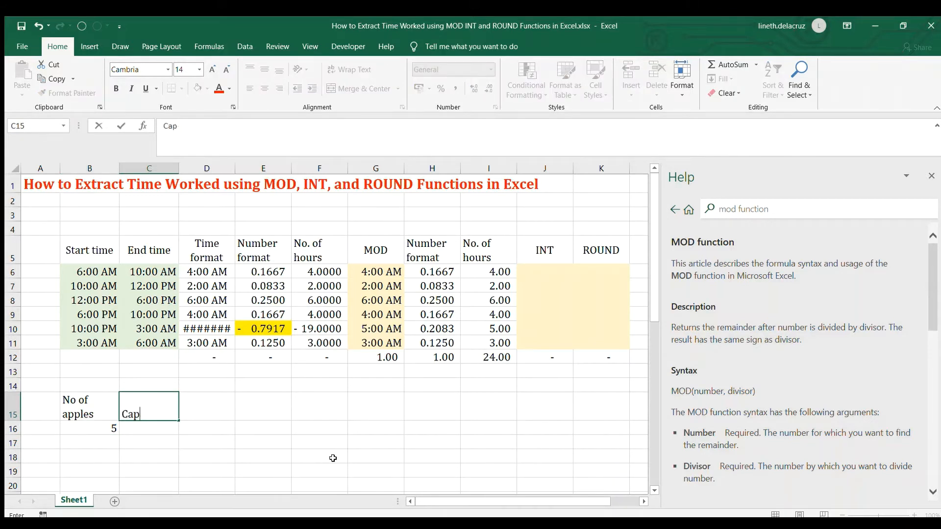
text(acity of 1 crate)
key(Return)
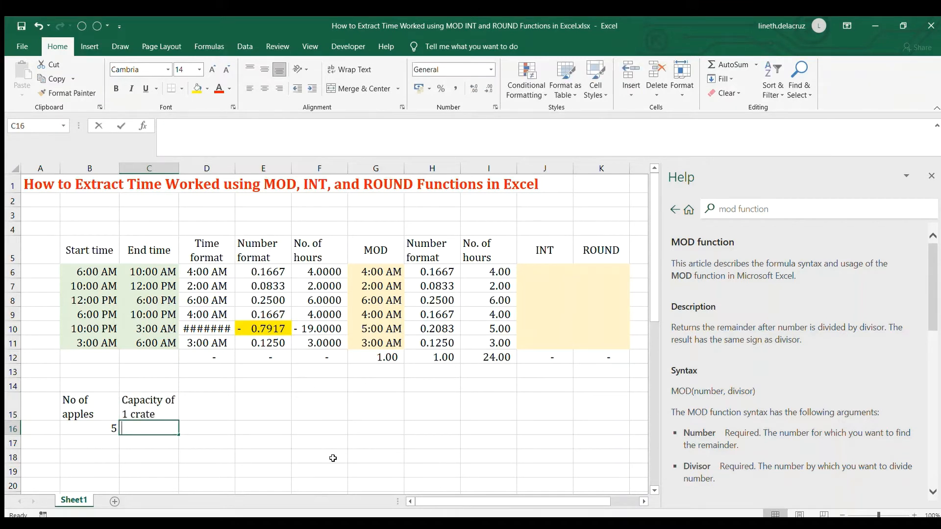
text(4)
key(Return)
- Enter =MOD(B16,C16) in D16 to divide the apples by the crate capacity
text(=mod)
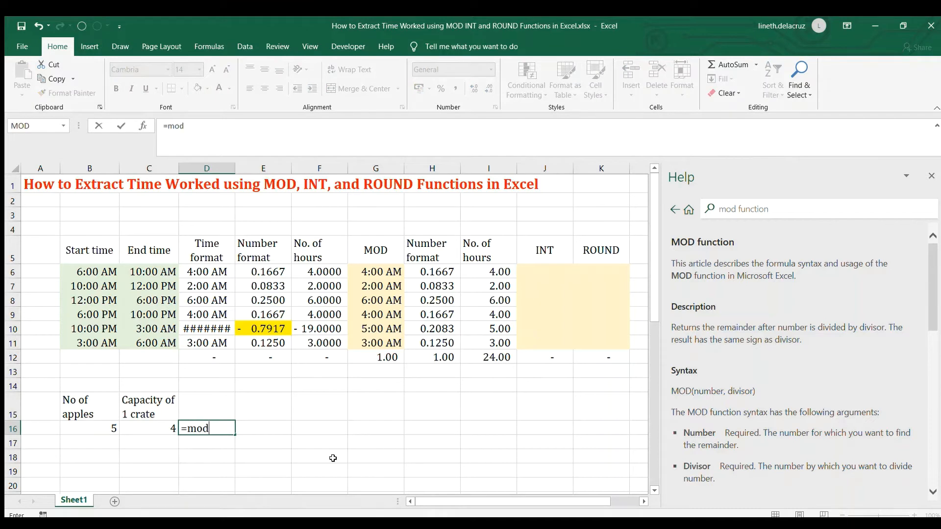
text(()
key(Left)
key(Left)
text(,)
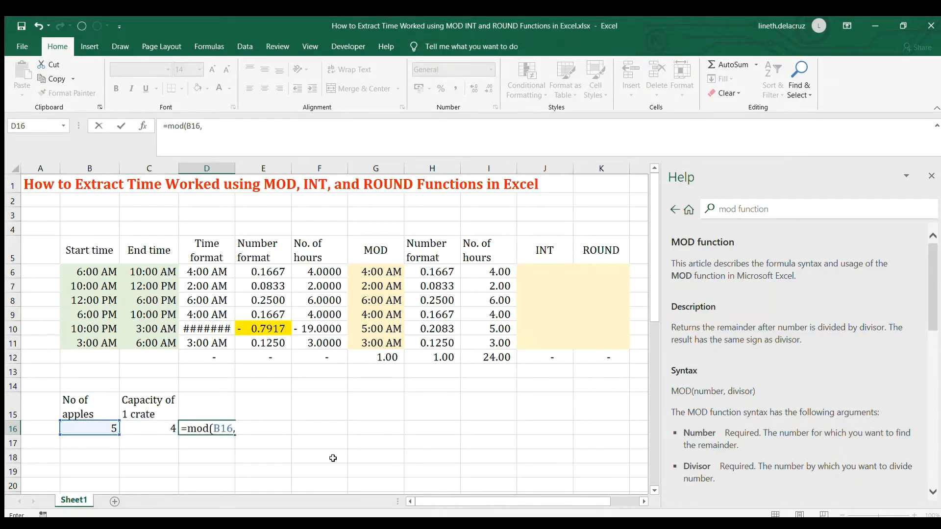
key(Left)
key(Return)
- Label the MOD example's result by entering "remainder" in E16
key(Up)
key(Right)
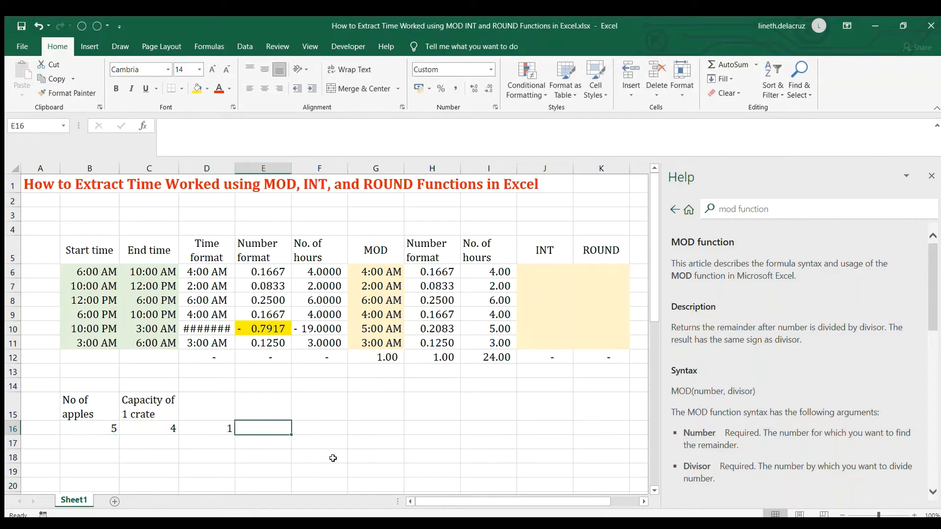
text(remainder)
key(Return)
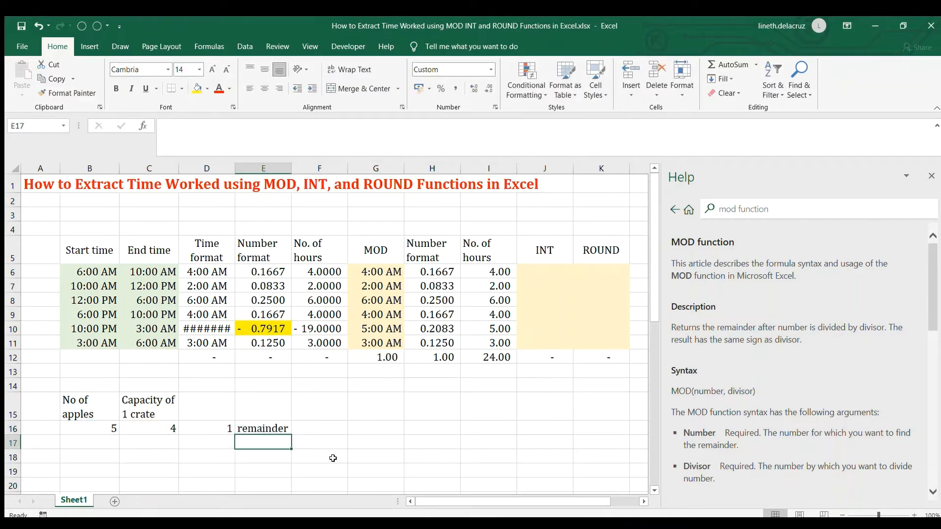
- Set the crate capacity in C16 to 5 and check the MOD result in D16
click(162, 427)
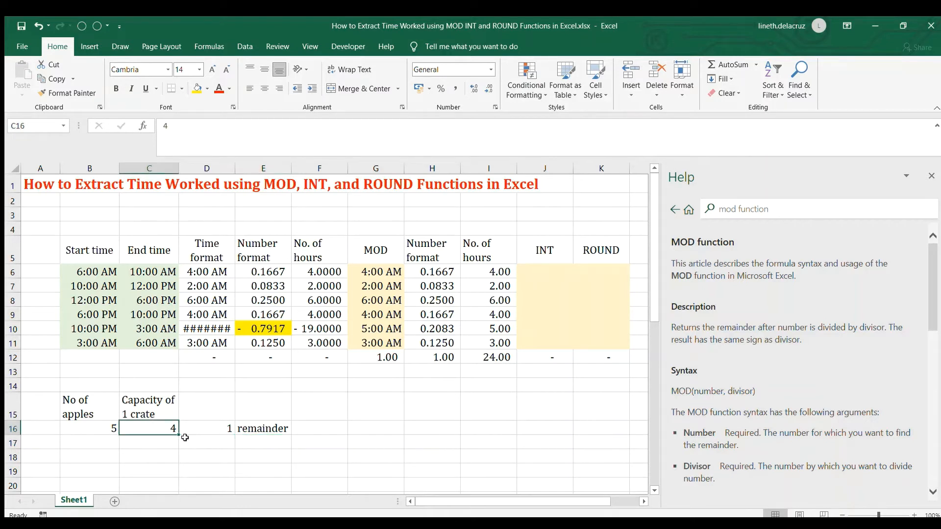
text(5)
key(Return)
click(185, 435)
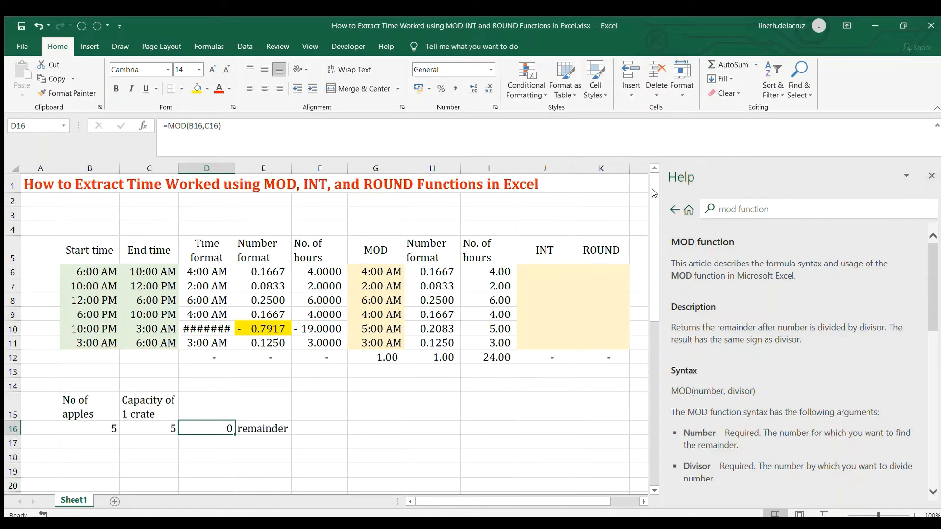
- Unhide the hidden columns M through O between columns L and P
drag(591, 502, 647, 502)
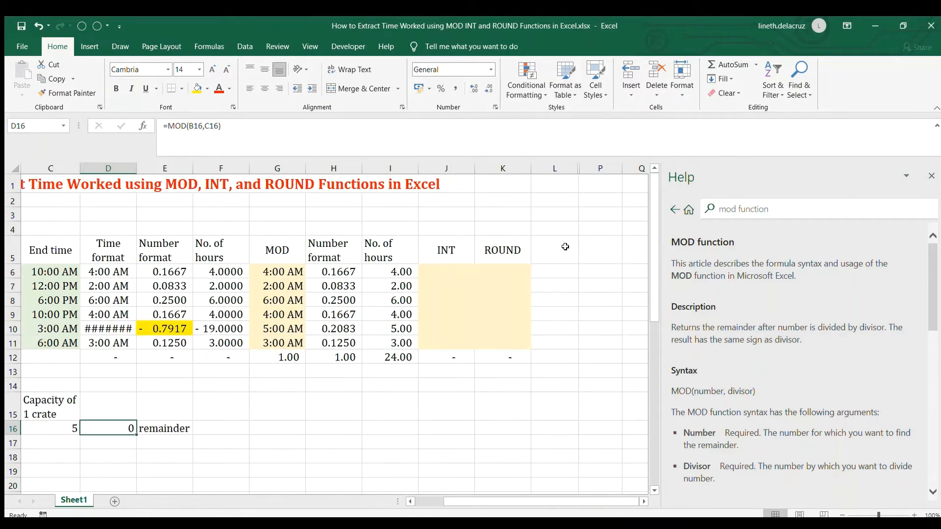
drag(563, 168, 599, 168)
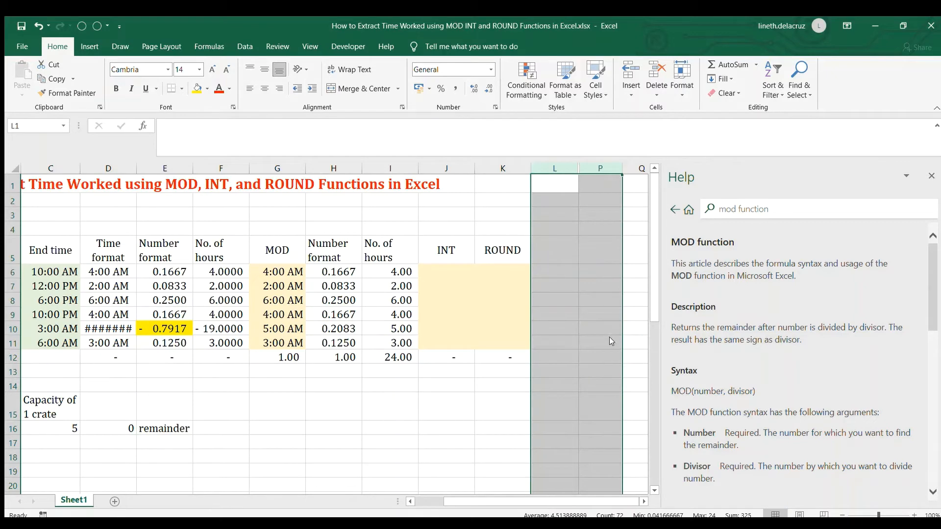
key(ctrl+shift+0)
click(566, 357)
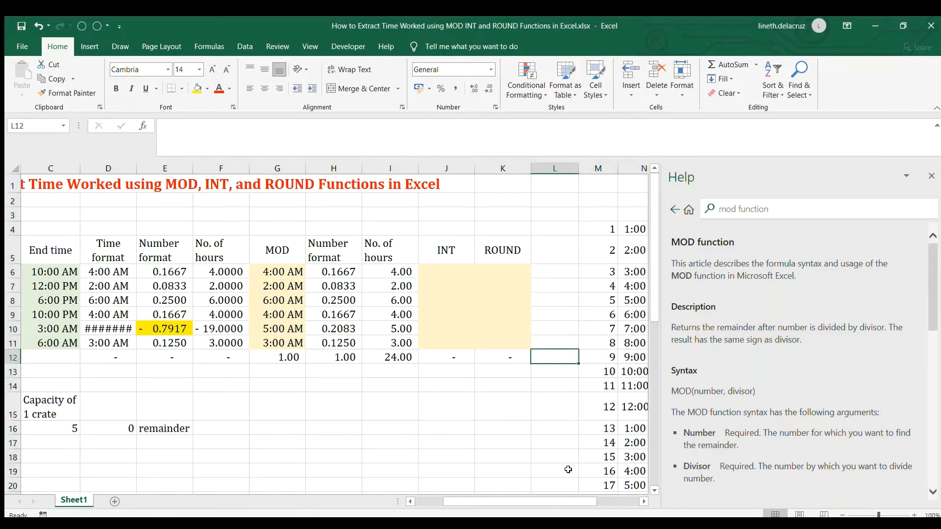
- Examine the hour conversion table in columns M to O, including the formulas in N4 and O4
drag(551, 498, 575, 496)
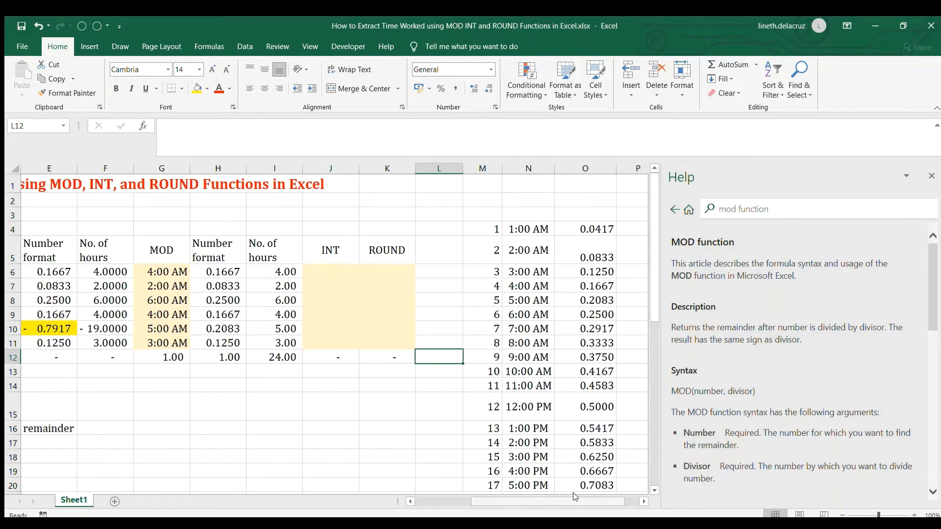
scroll(482, 251, down, 3)
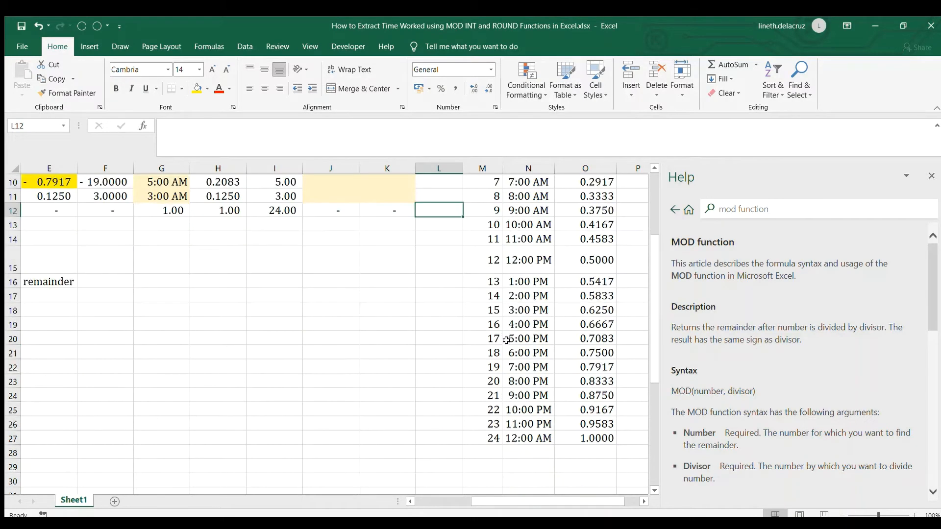
scroll(491, 339, up, 3)
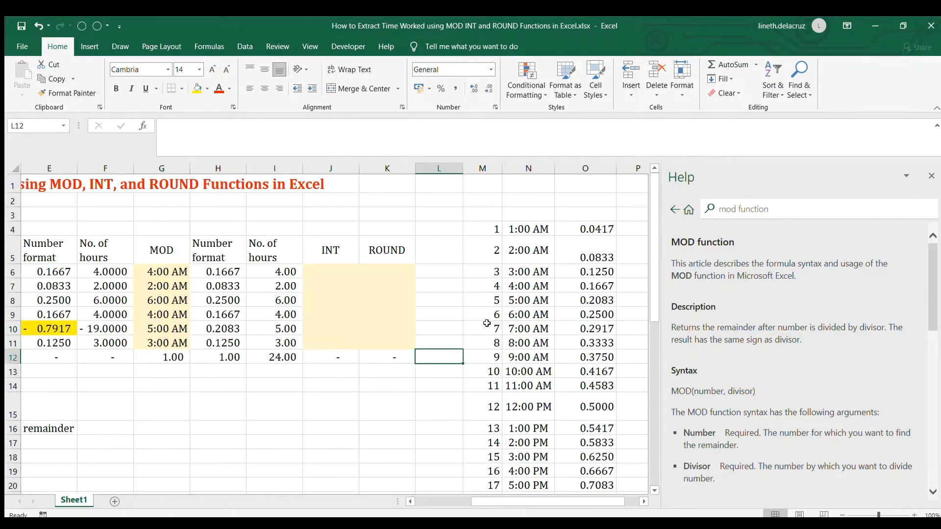
click(526, 227)
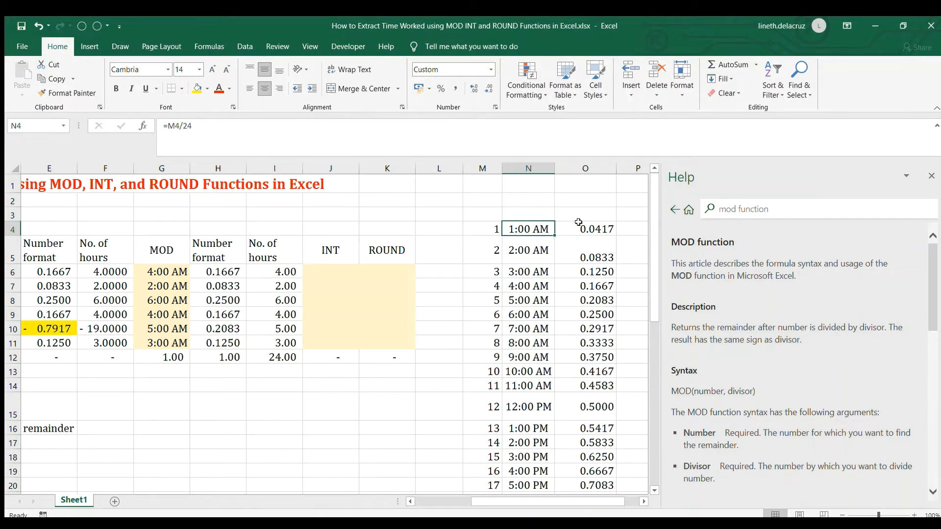
click(578, 223)
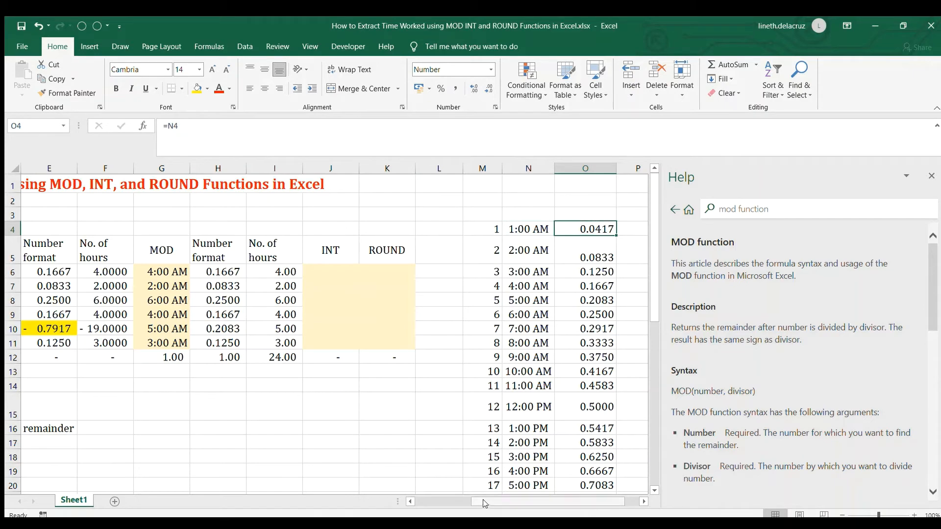
drag(490, 501, 434, 502)
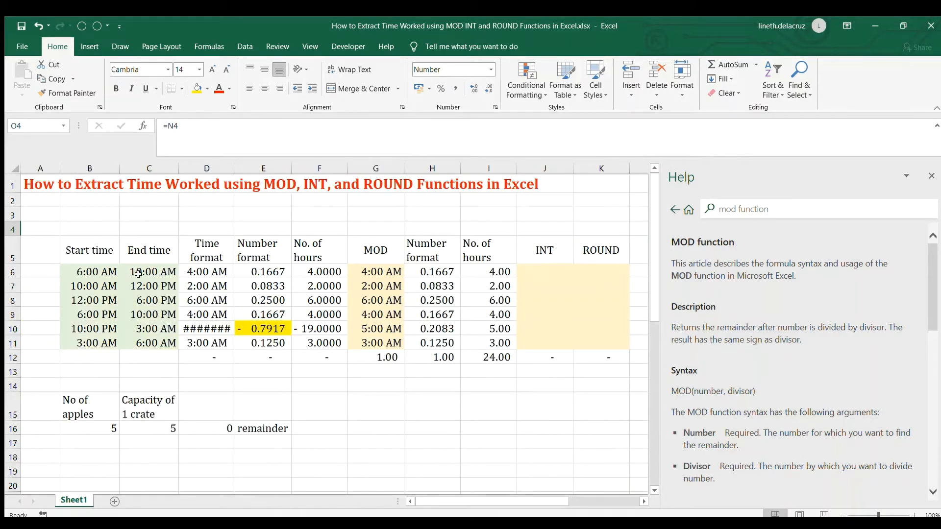
- Enter =O13-O6 in P13 to subtract a start time's number value from the 10:00 AM value
drag(490, 501, 557, 499)
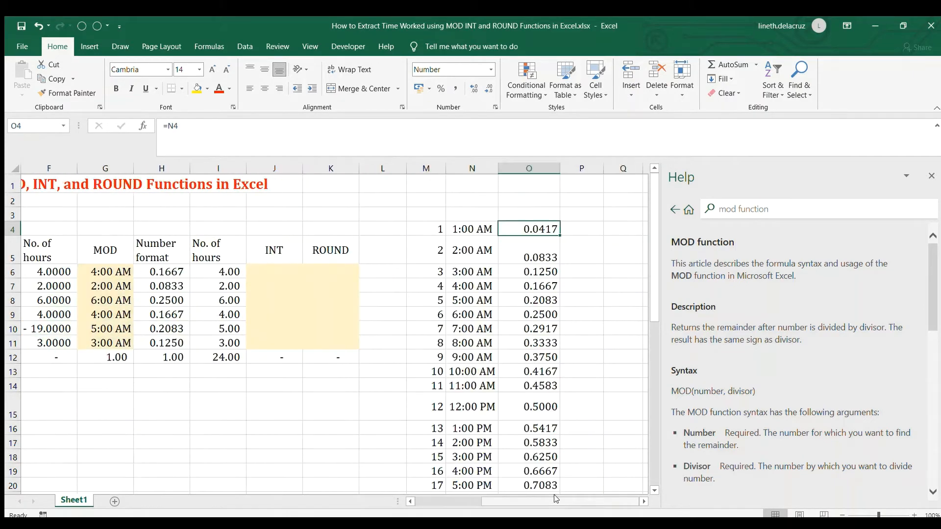
click(566, 304)
click(574, 373)
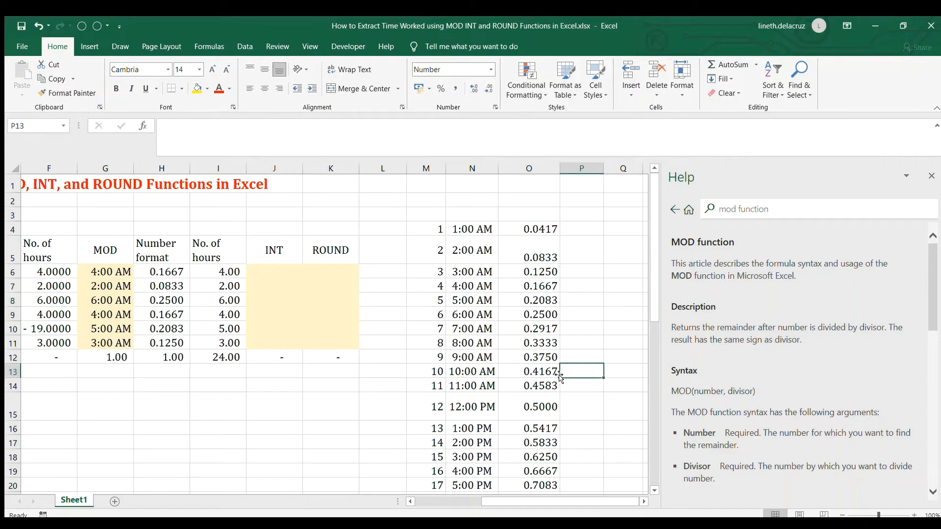
text(=)
click(542, 371)
text(-)
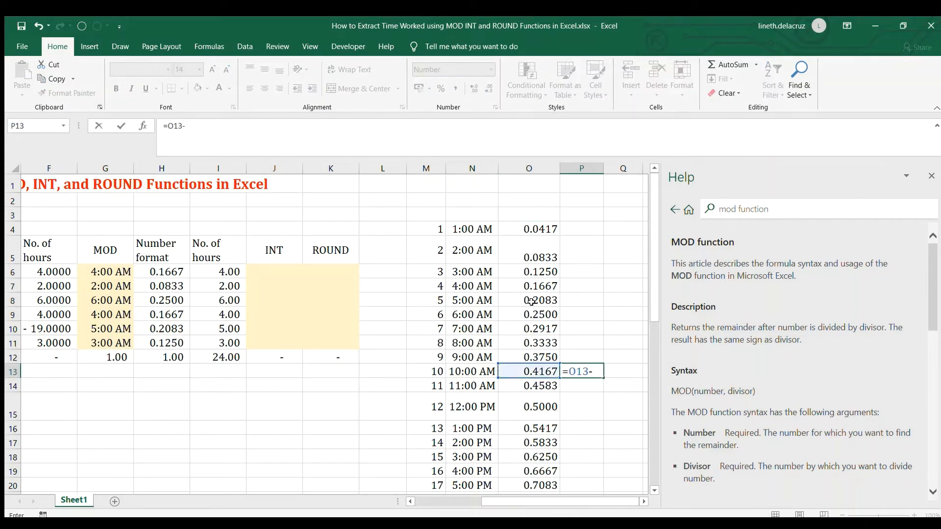
click(534, 272)
key(Return)
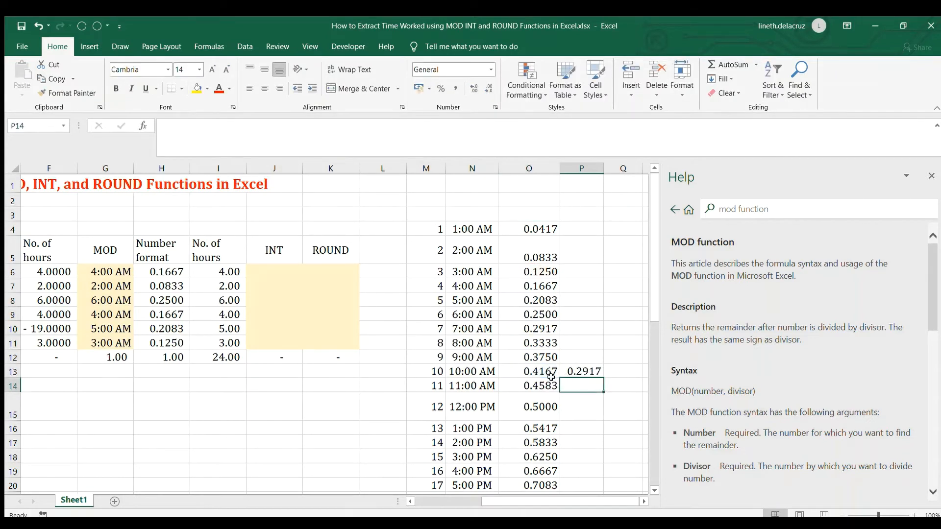
- Replace the formula in P13 with =O13-O9 to subtract the 6:00 AM value from the 10:00 AM value
click(581, 372)
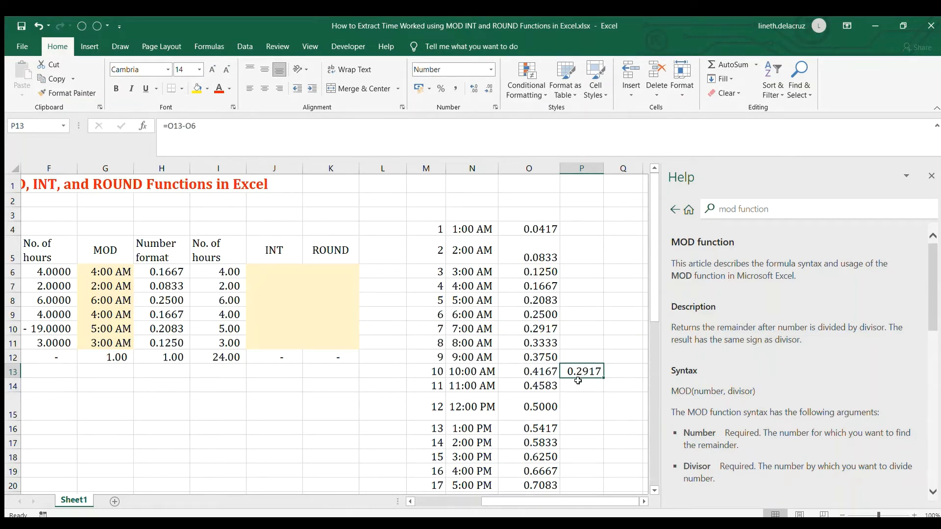
text(=)
click(541, 374)
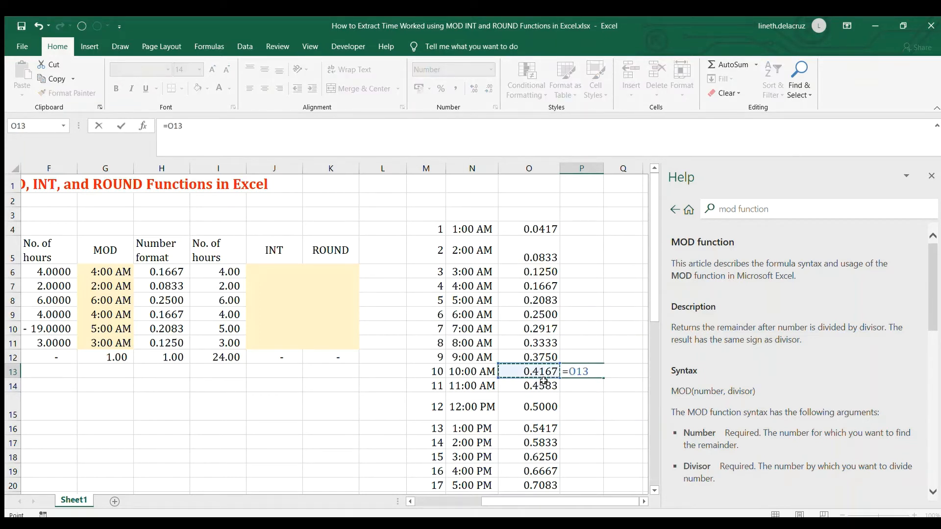
text(-)
click(545, 314)
key(Return)
click(583, 371)
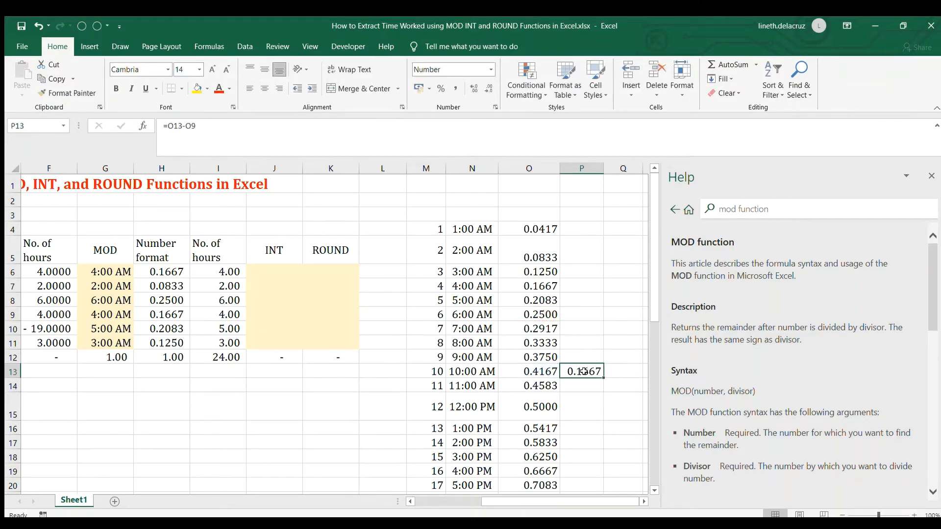
click(471, 502)
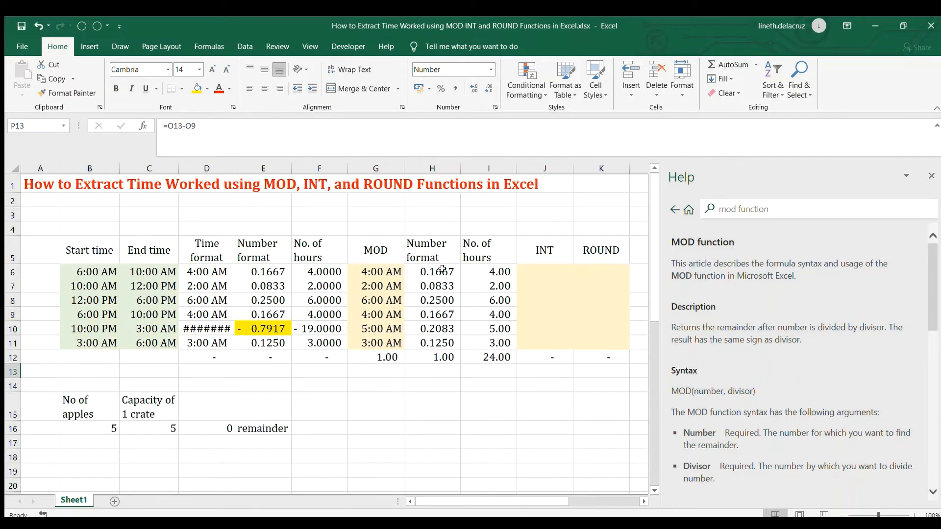
- Enter =O15-O13 in P15 to subtract the 10:00 AM number value from the 12:00 PM value
drag(531, 498, 598, 500)
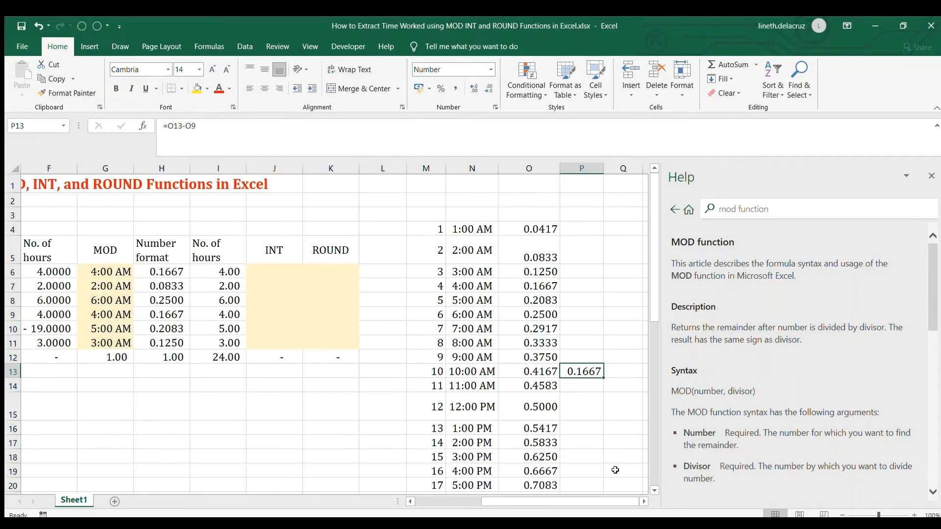
click(580, 410)
text(=)
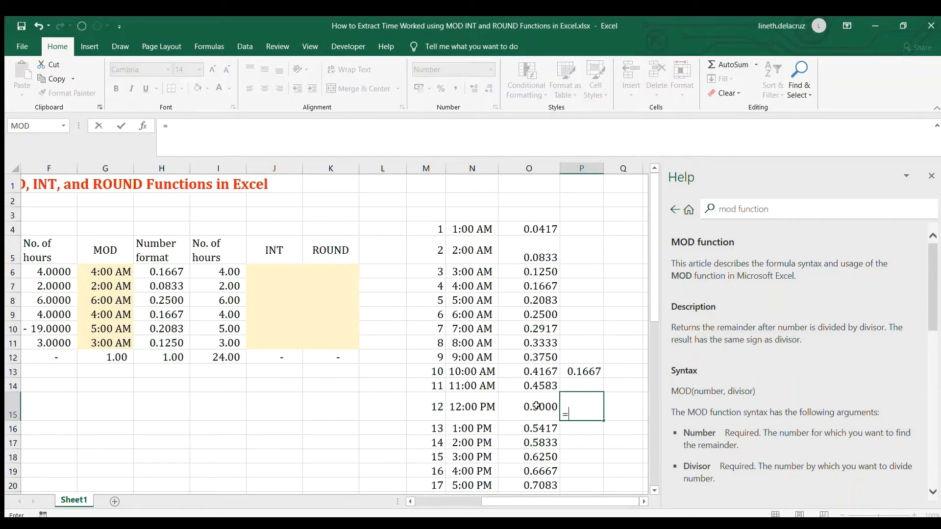
click(536, 405)
text(-)
click(540, 372)
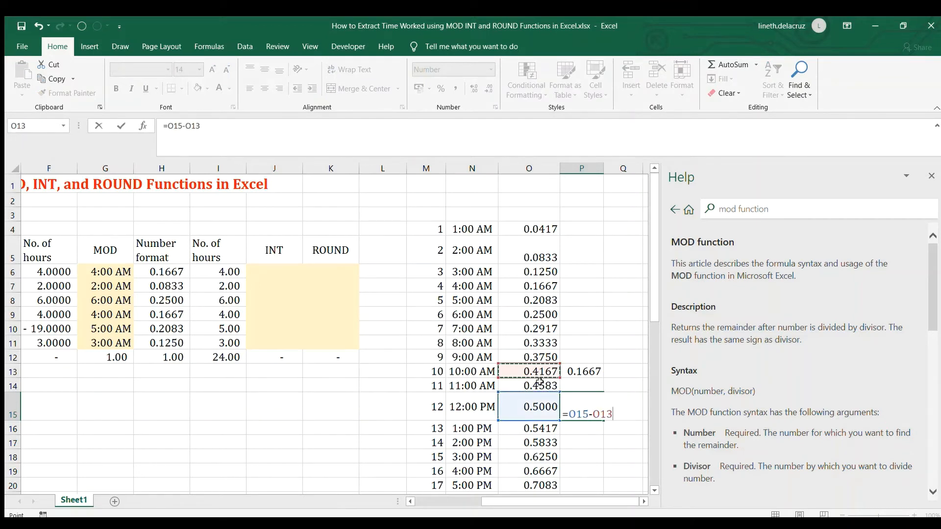
key(Return)
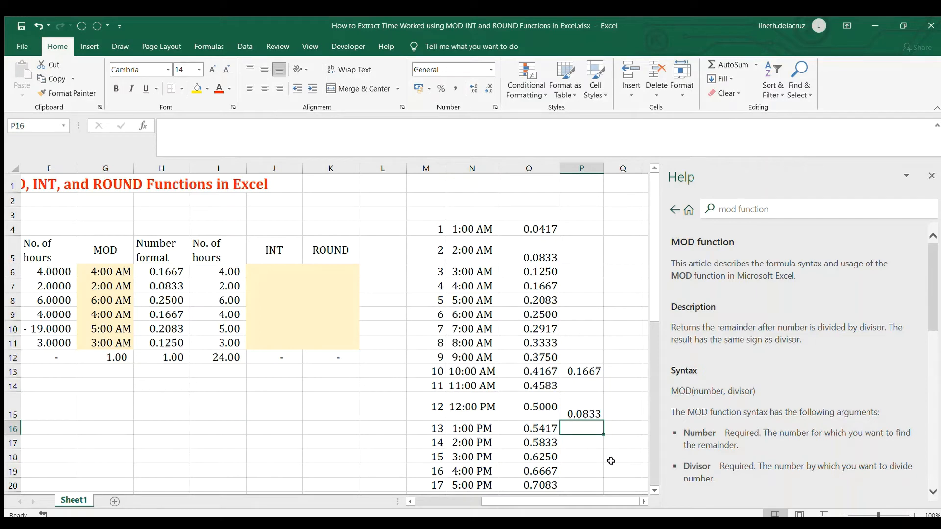
- Highlight row 10, the overnight shift from 10:00 PM to 3:00 AM, in the time table
drag(542, 498, 473, 499)
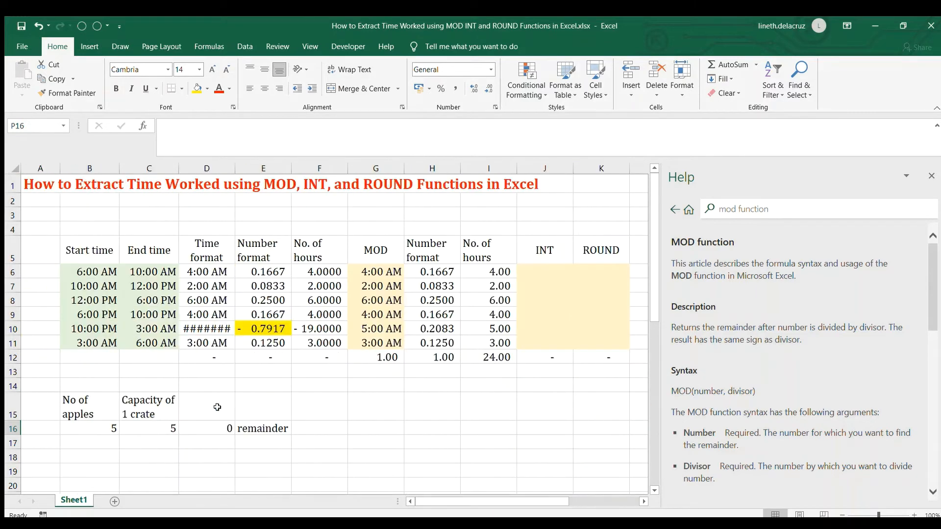
click(252, 332)
click(12, 329)
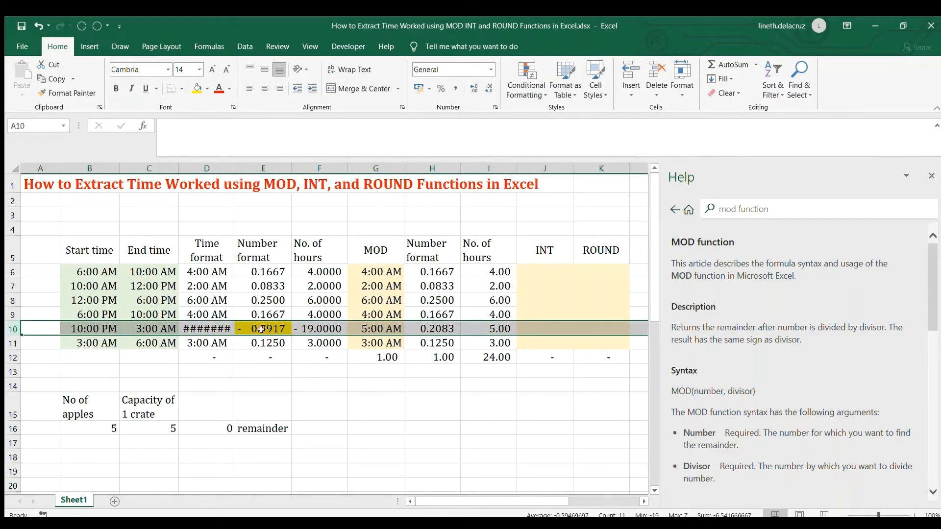
- Enter =O6-O25 in P6 to subtract the 10:00 PM number value from the same-day 3:00 AM value, and check the formula
drag(507, 503, 619, 500)
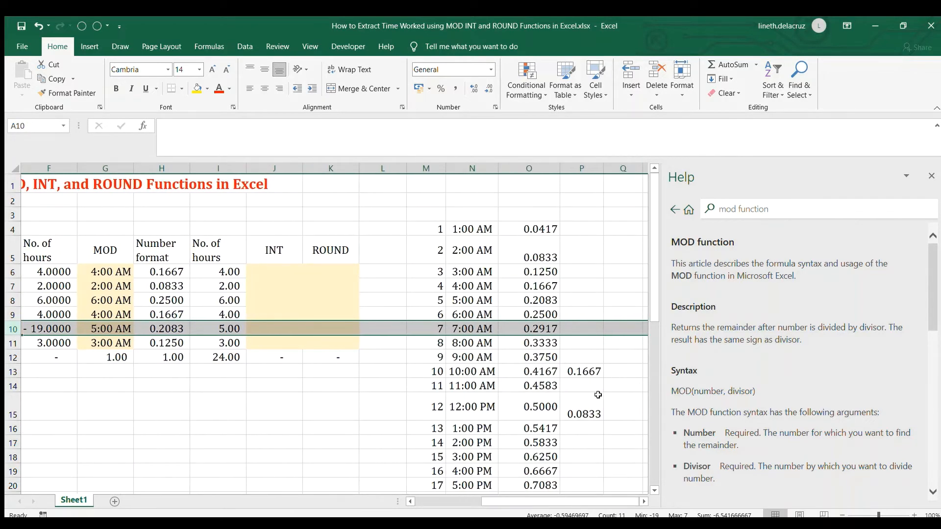
scroll(598, 395, down, 1)
drag(534, 502, 495, 502)
drag(591, 502, 632, 502)
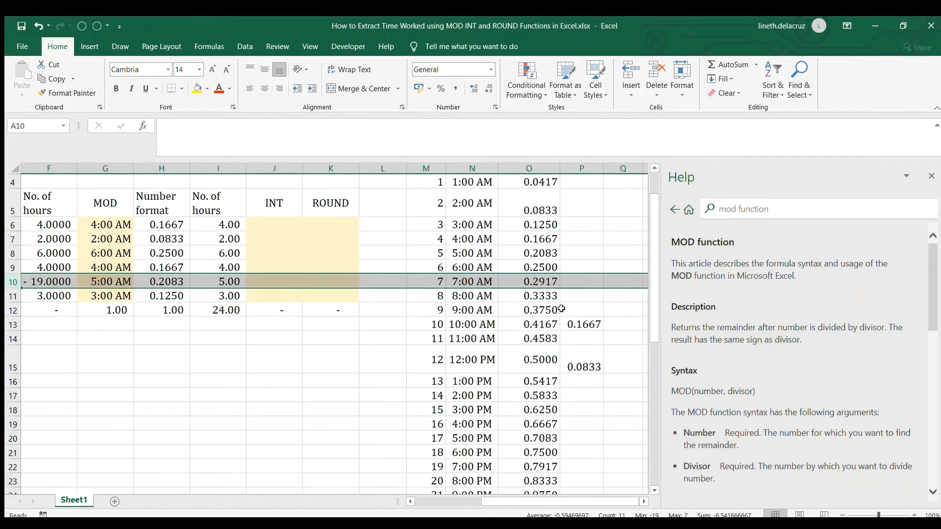
click(595, 222)
text(=)
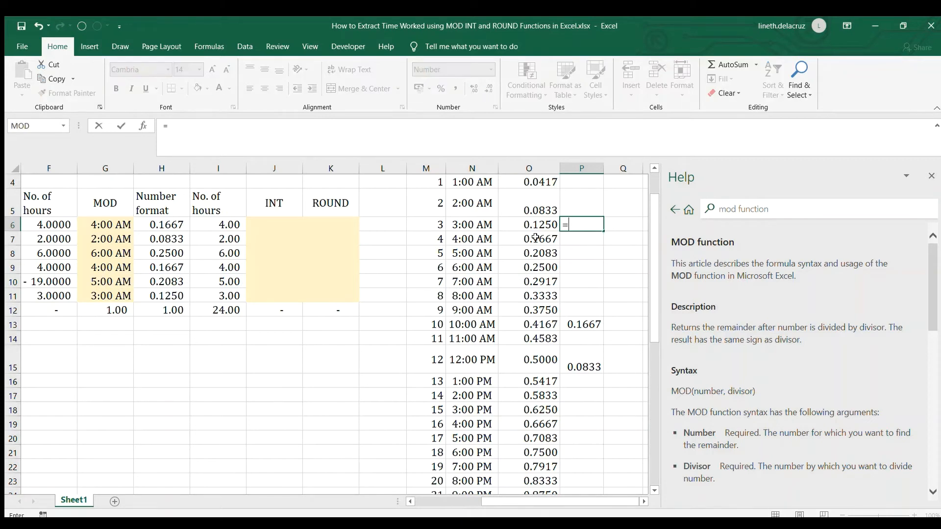
click(526, 225)
text(-)
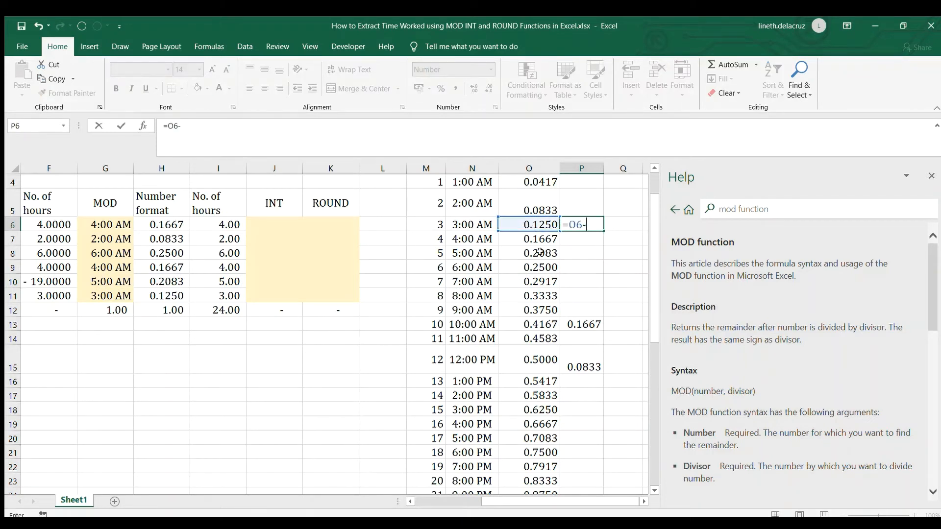
scroll(592, 338, down, 1)
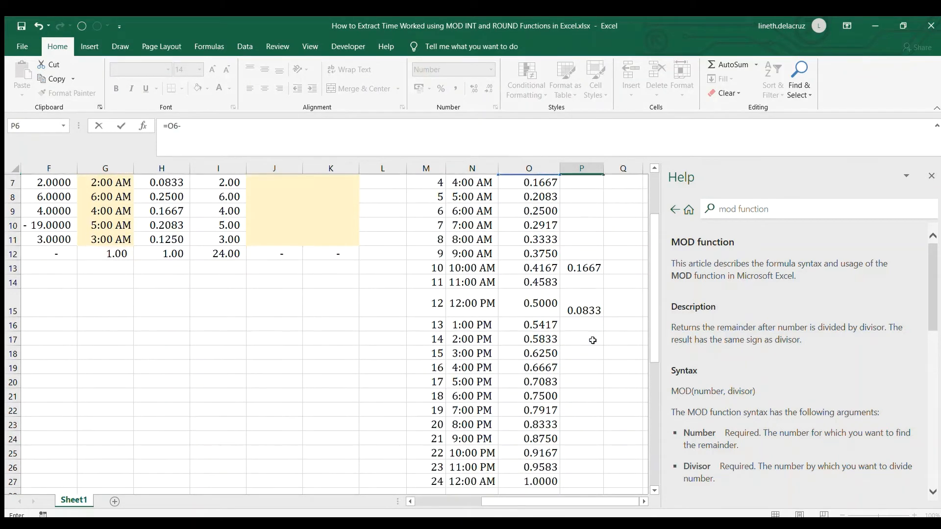
click(537, 453)
key(Return)
scroll(561, 378, up, 2)
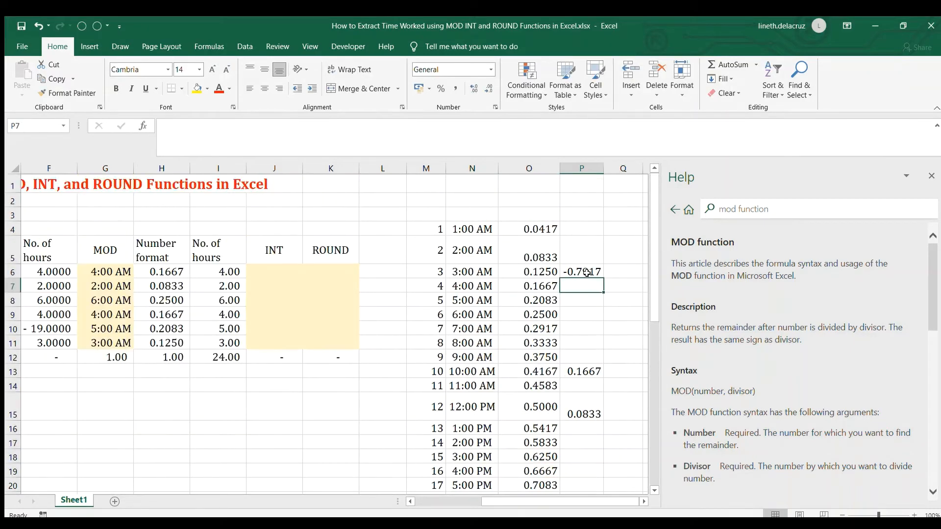
click(583, 272)
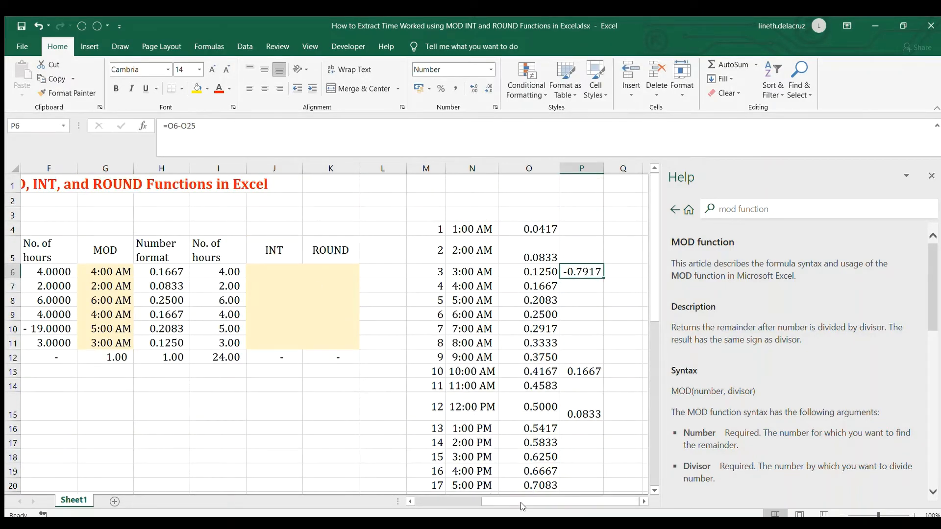
- Extend the conversion table by filling M27:O27 down through row 33, up to hour 30, and check the formula in N28
mouse_move(535, 501)
mouse_down()
mouse_move(489, 500)
mouse_move(533, 498)
mouse_up()
scroll(525, 347, down, 3)
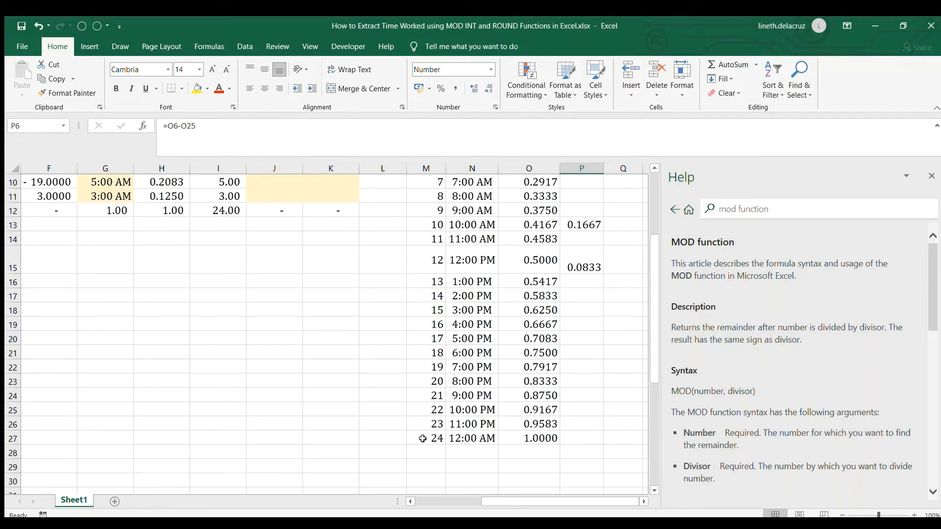
drag(422, 438, 544, 438)
scroll(552, 437, down, 1)
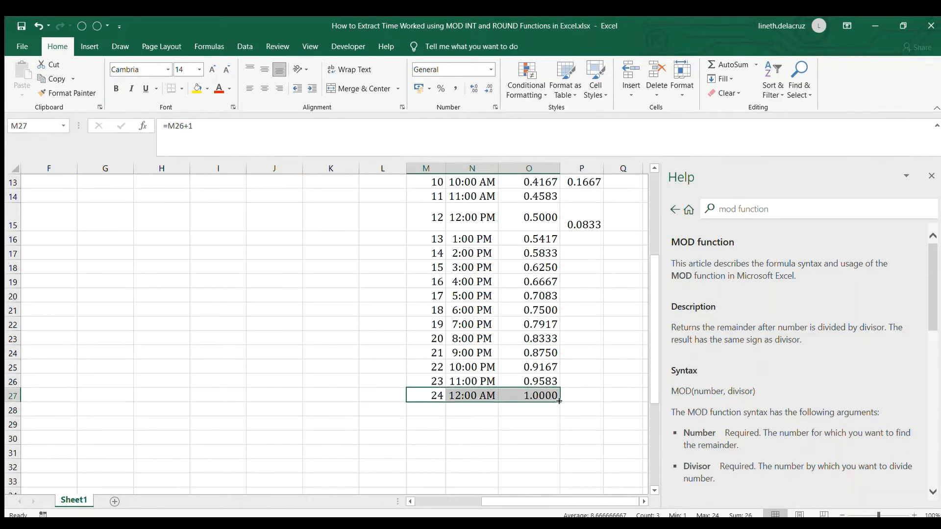
drag(560, 403, 558, 486)
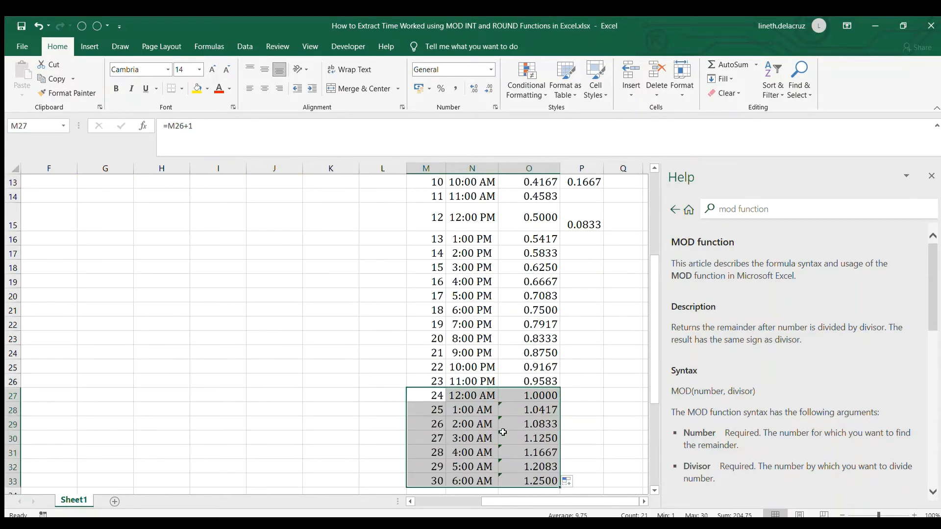
click(474, 407)
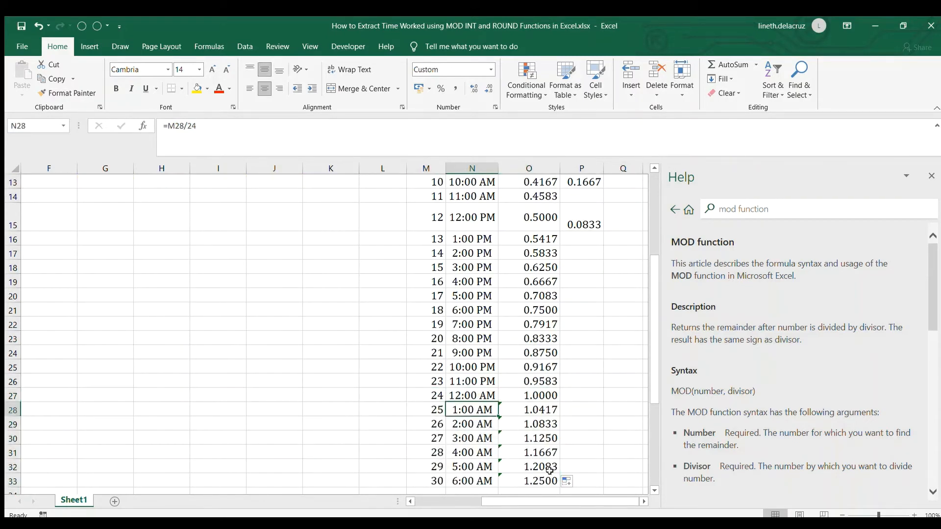
- Enter =O30-O25 in P30 to subtract the 10:00 PM number value from the next-day 3:00 AM value, and review the formula
click(578, 440)
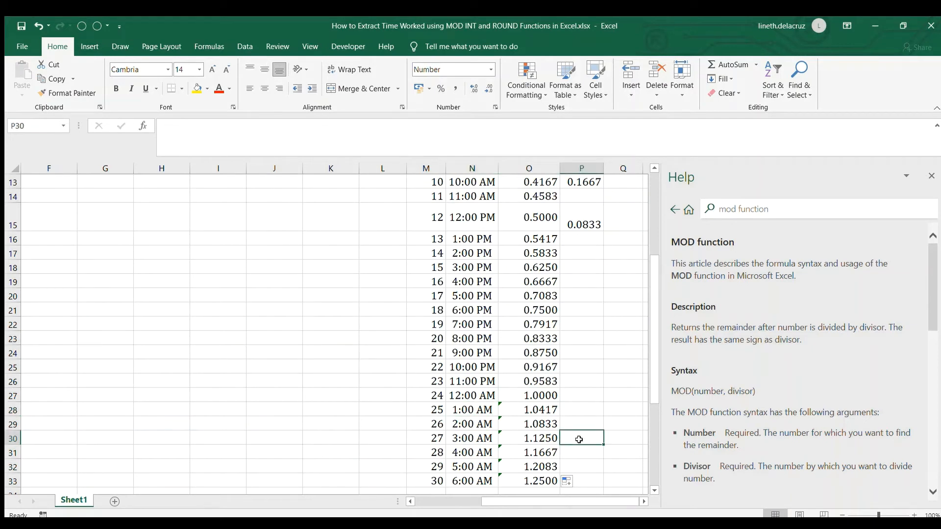
text(=)
click(534, 438)
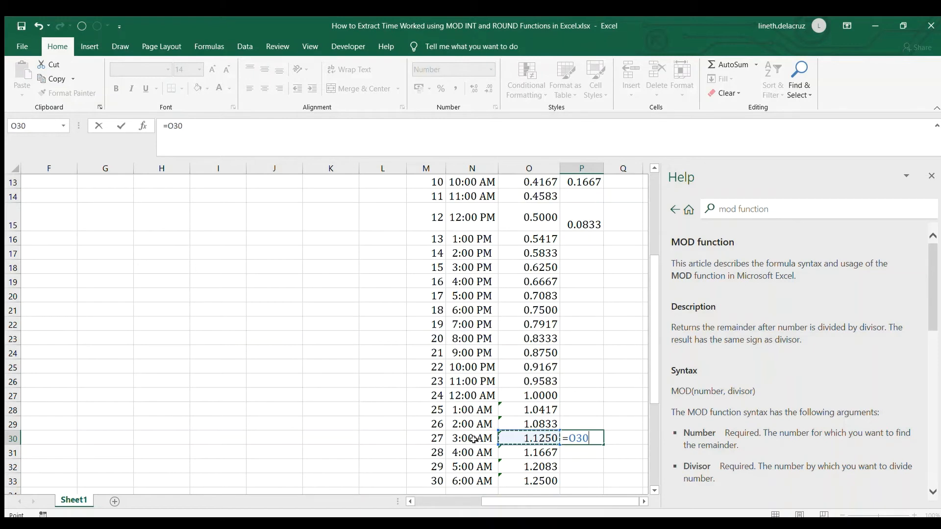
text(-)
scroll(541, 362, up, 1)
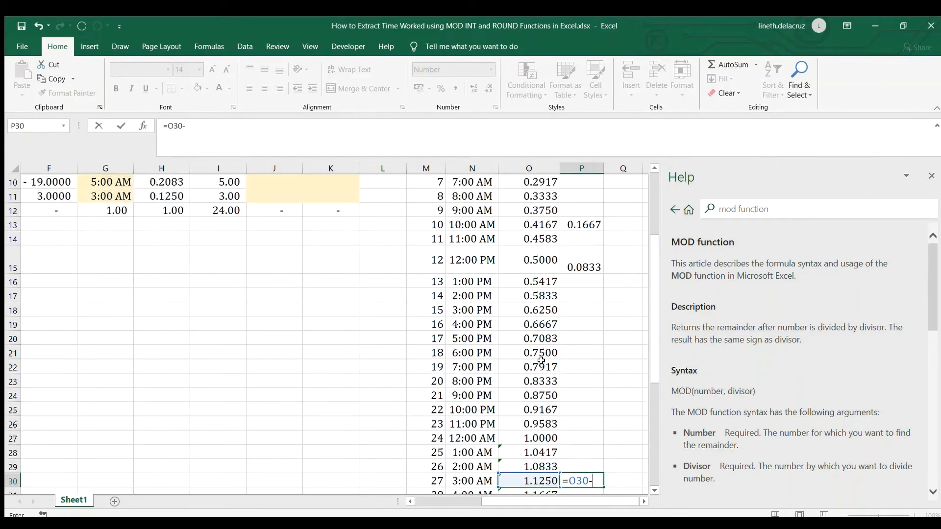
click(533, 410)
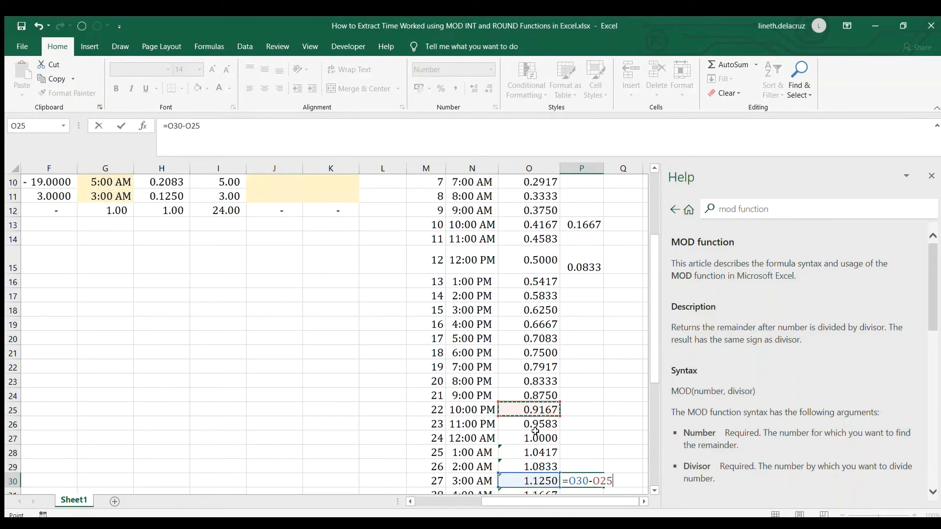
key(Return)
key(Up)
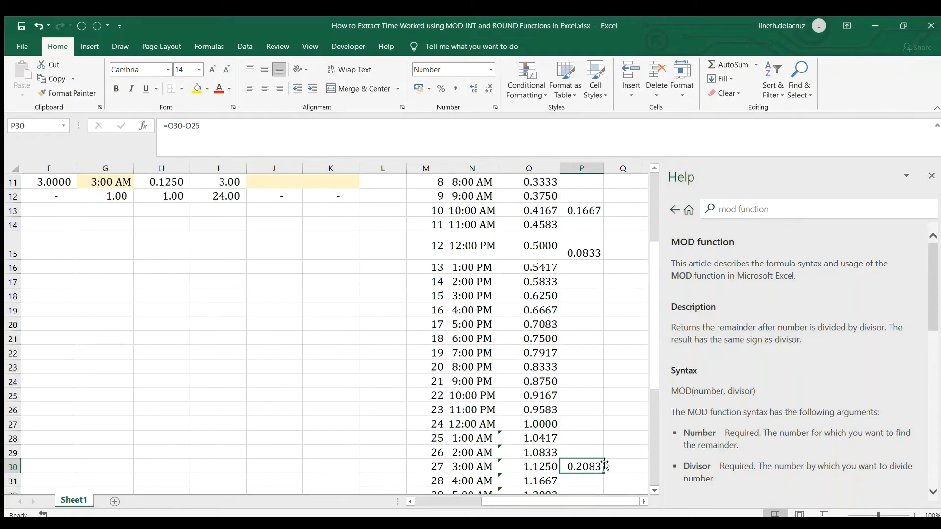
- Select J6 in the INT column and consult the MOD help article's remark on expressing MOD in terms of INT
scroll(602, 472, up, 3)
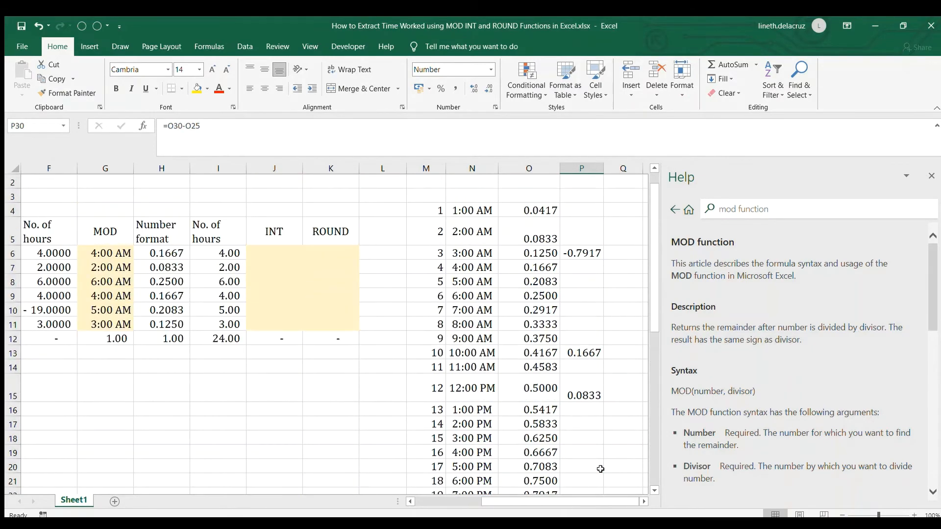
drag(582, 501, 516, 501)
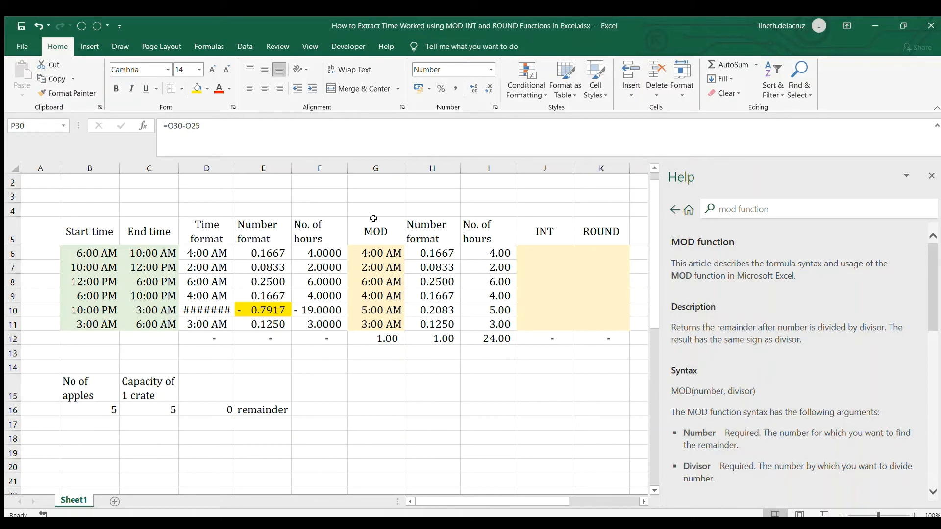
click(539, 252)
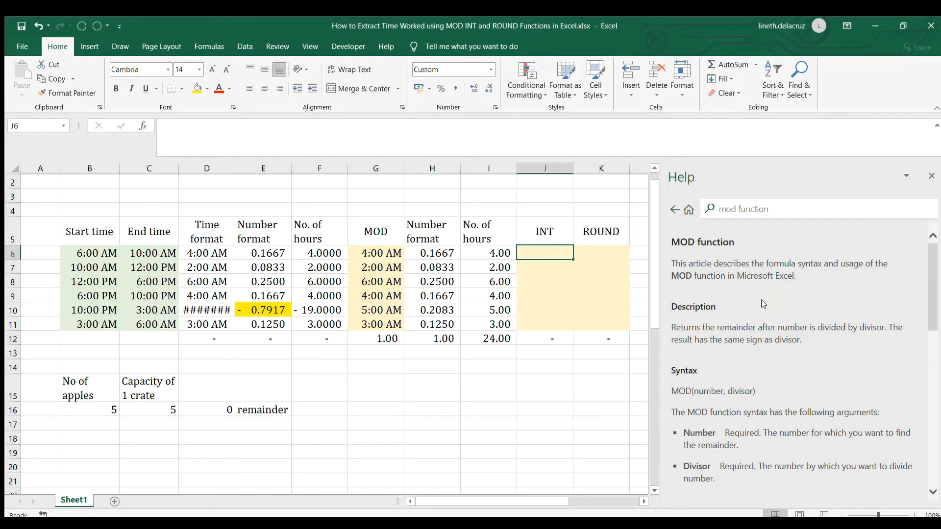
scroll(762, 303, down, 5)
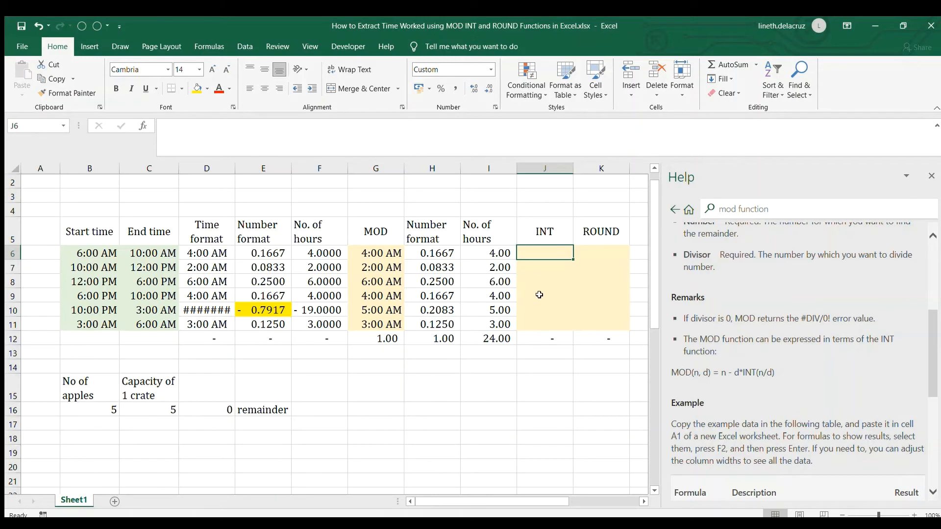
- Enter =(C6-B6)-1*INT((C6-B6)/1) in J6 to calculate the first shift's time worked with INT
text(=()
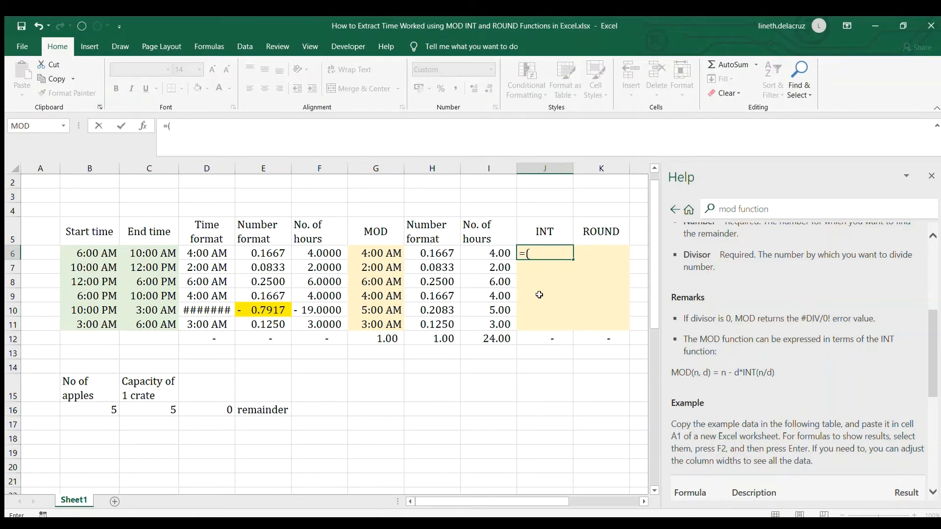
click(149, 252)
text(-)
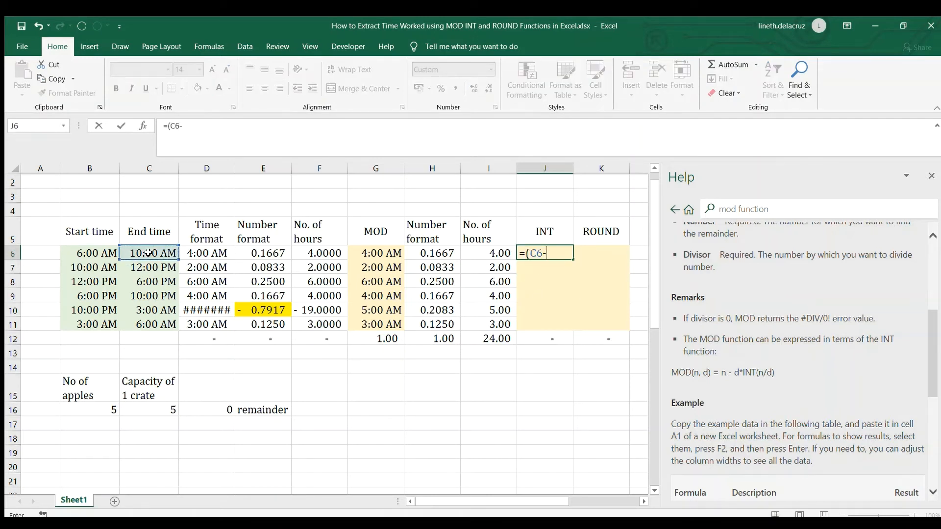
click(105, 253)
text()-)
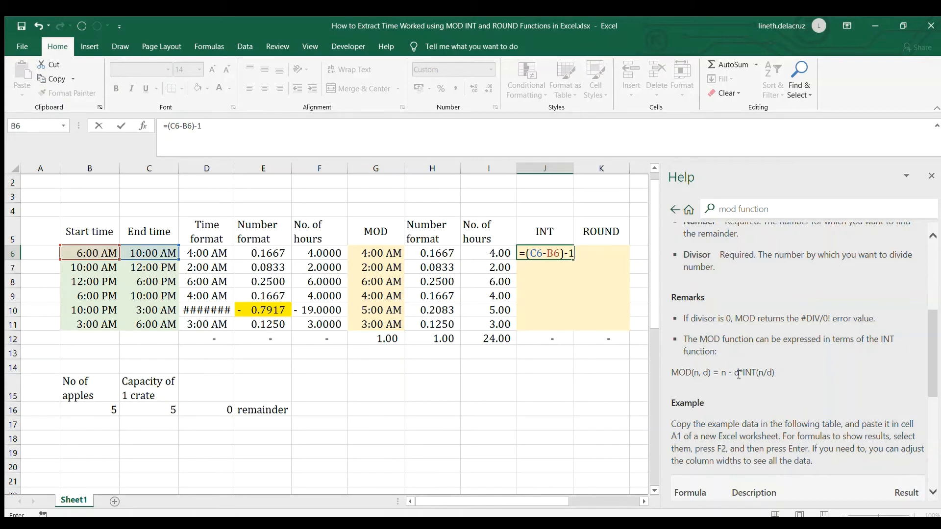
text(1*int(()
click(167, 251)
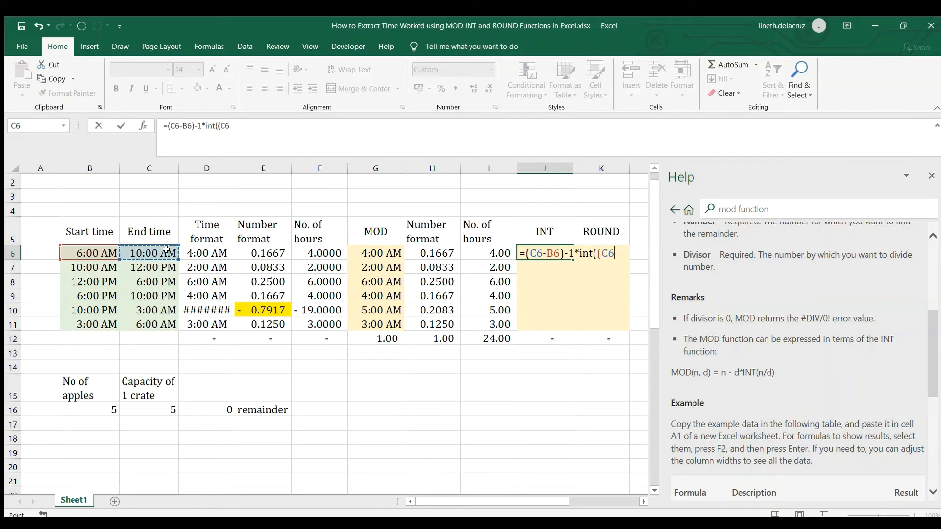
text(-)
click(103, 252)
text())
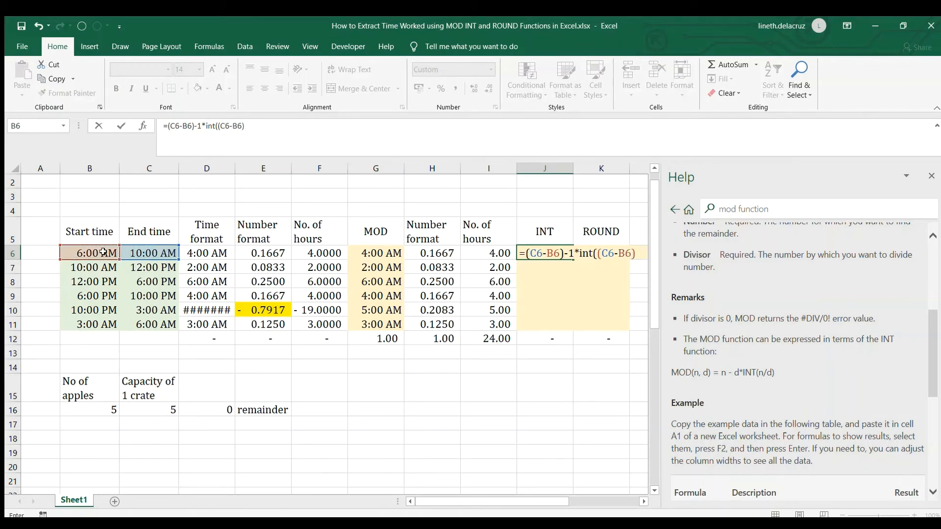
text(/1))
key(ctrl+Return)
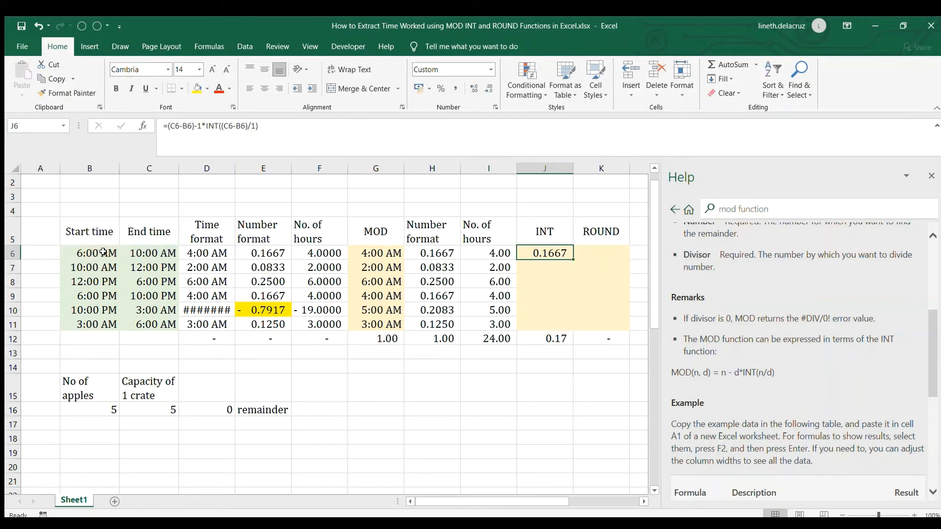
- Compare the INT result and formula in J6 with the MOD number-format value in H6
key(Left)
key(Left)
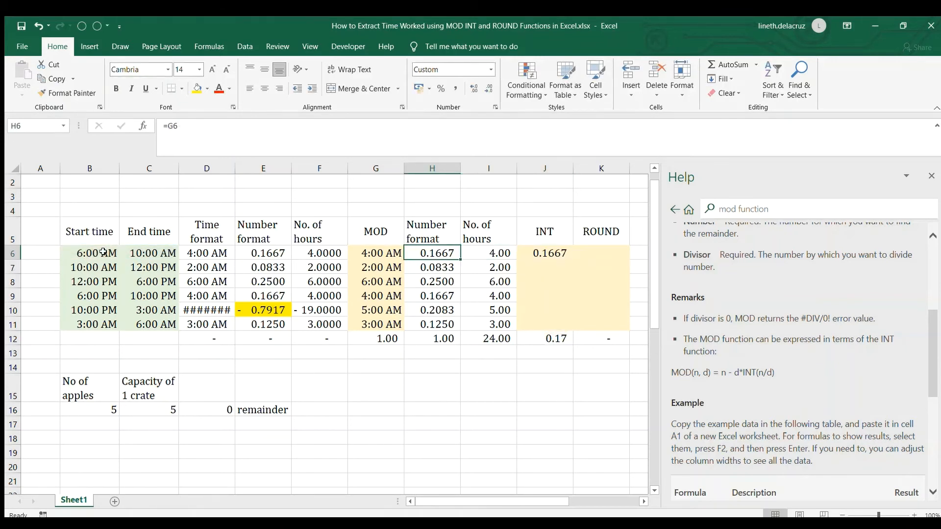
key(Right)
key(Right)
key(F2)
key(Escape)
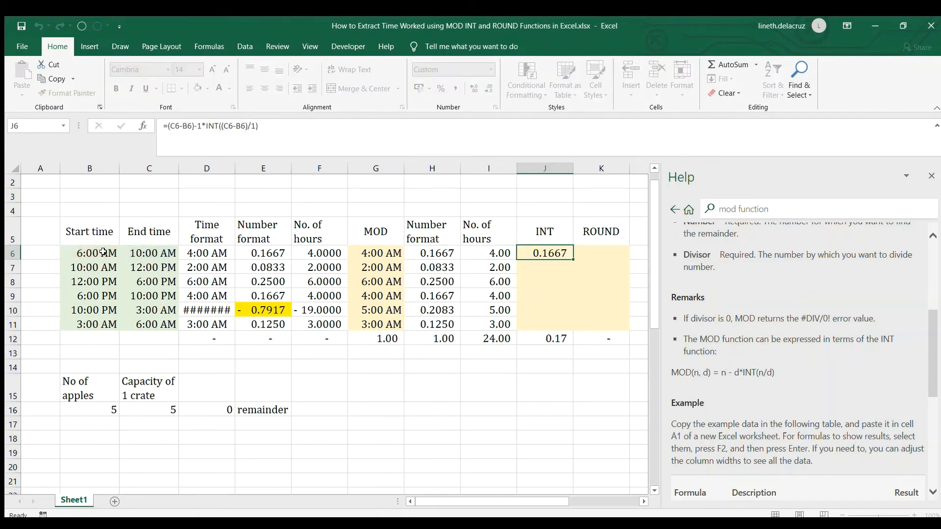
key(Left)
key(Right)
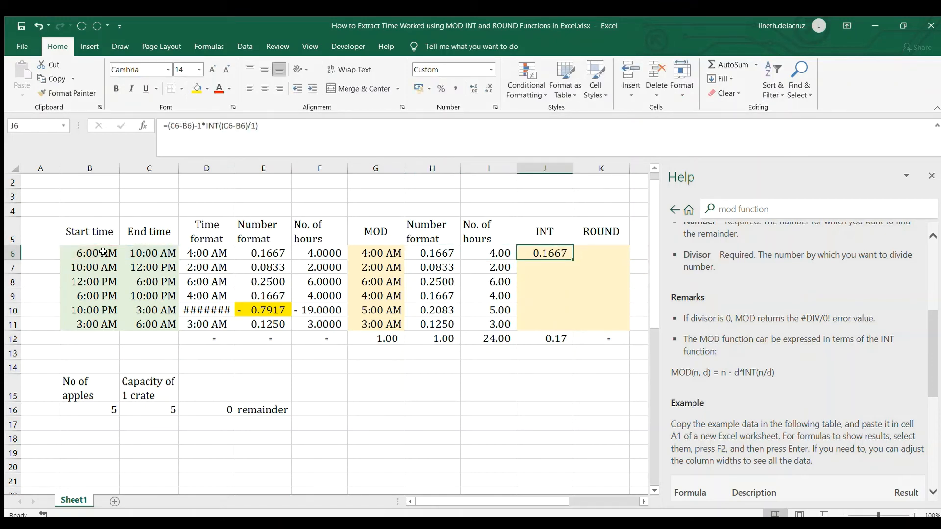
- Copy the INT formula from J6 into J7:J11 for the remaining shifts
key(F2)
key(ctrl+Return)
key(ctrl+c)
key(Down)
key(shift+Down)
key(shift+Down)
key(shift+Down)
key(shift+Down)
key(ctrl+v)
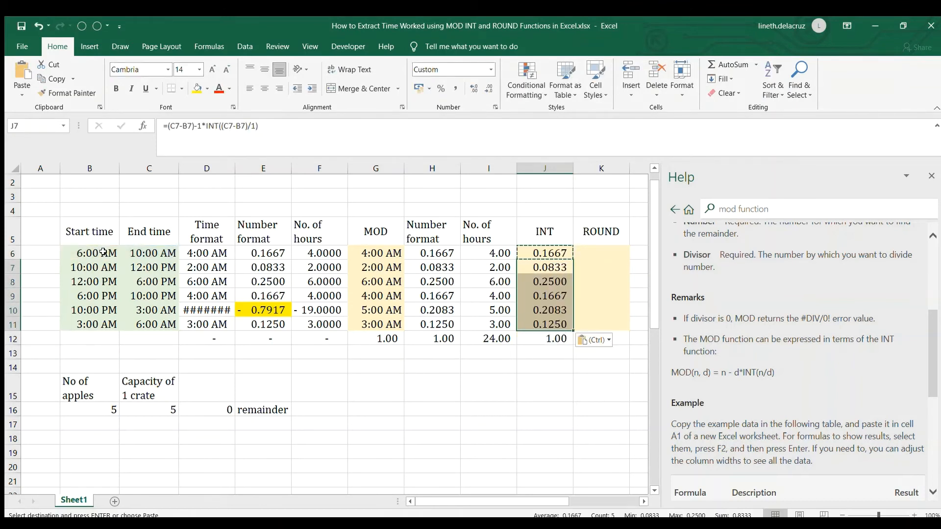
- Close the Help pane and evaluate the INT part of J6's formula in place, from the time difference out to the whole INT term
double_click(557, 253)
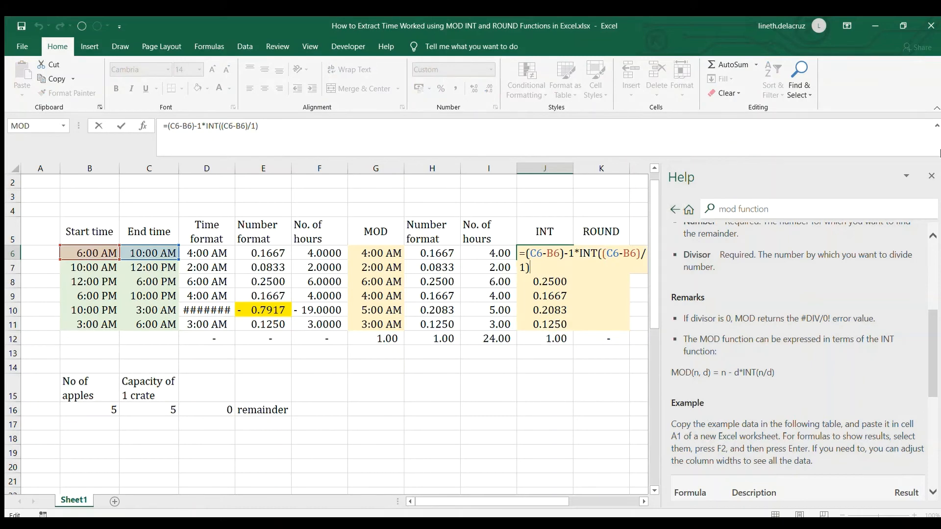
click(929, 176)
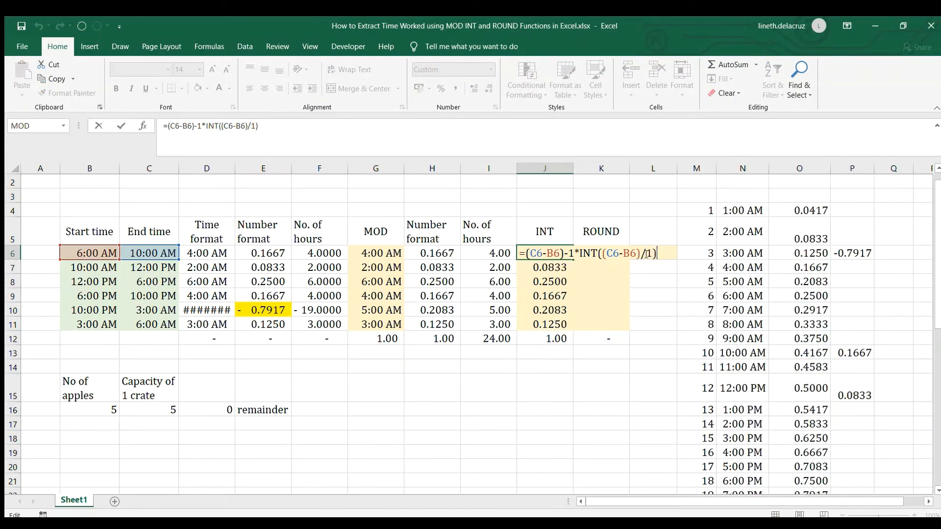
drag(641, 253, 602, 253)
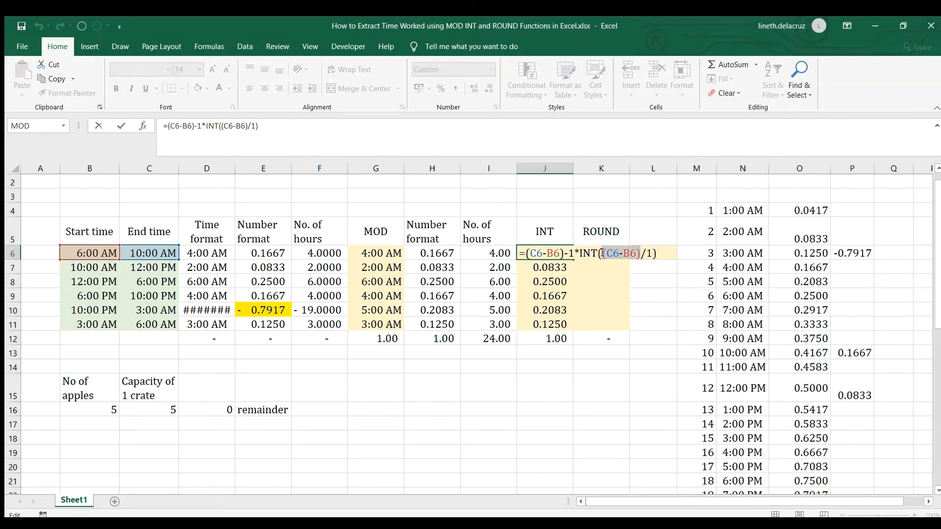
key(F9)
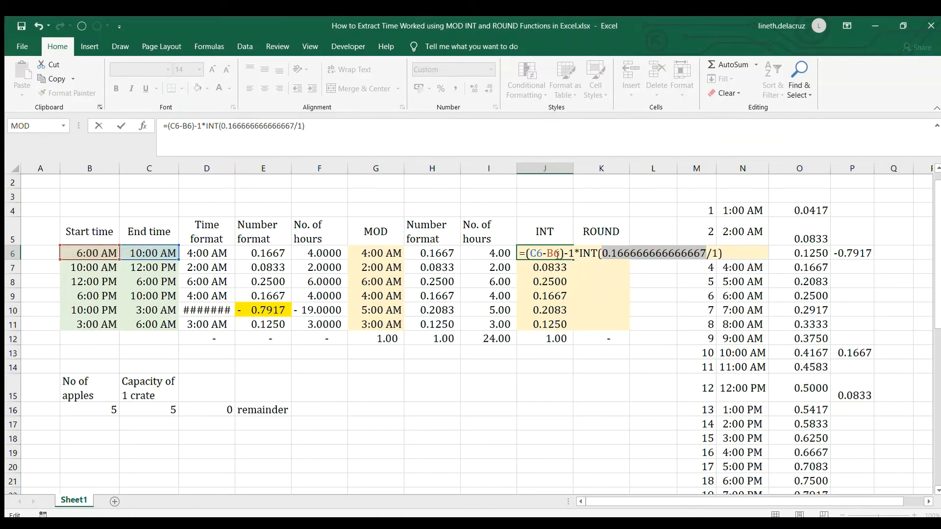
drag(718, 254, 603, 258)
key(F9)
drag(716, 251, 580, 250)
key(F9)
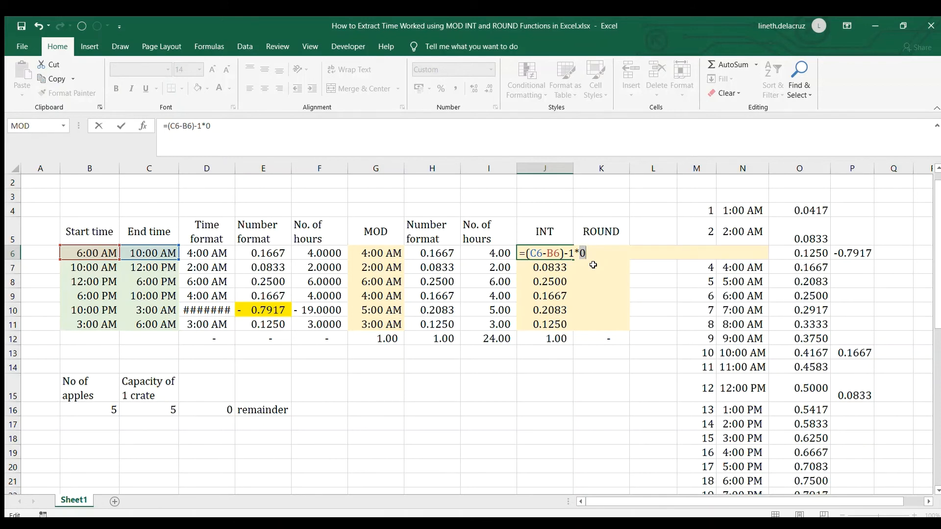
- Evaluate the remaining (C6-B6) difference and product in J6, and discard the evaluated values to keep the original formula
drag(586, 252, 524, 253)
key(F9)
key(F9)
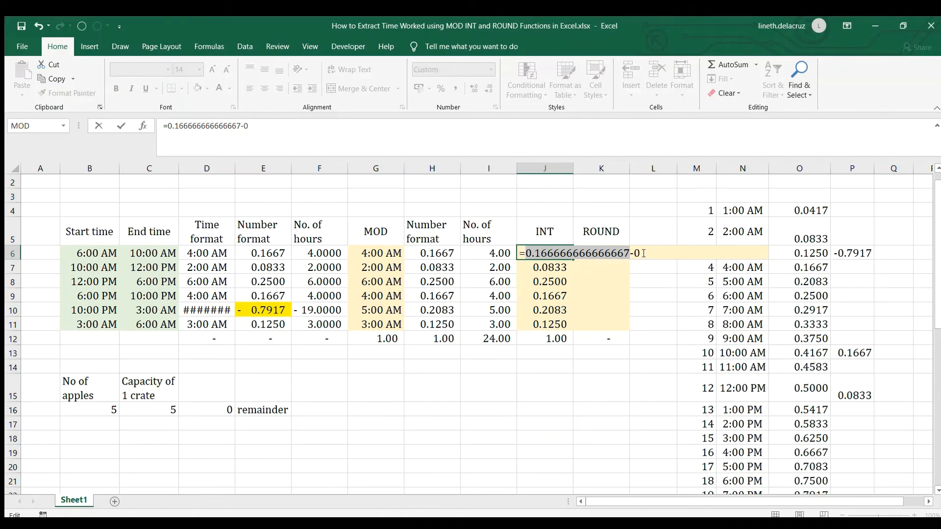
key(Escape)
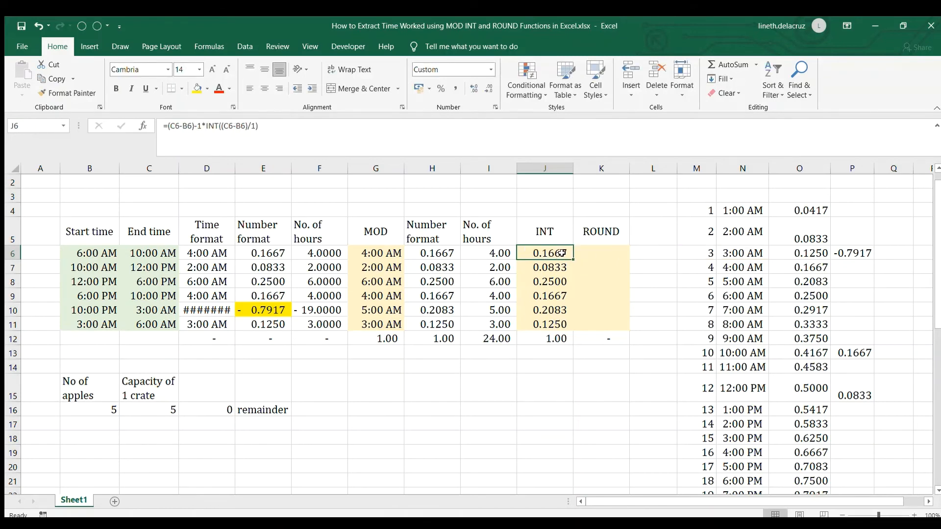
- Evaluate the INT part of the overnight shift's formula in J10, from C10-B10 out to the whole INT term
click(557, 265)
click(557, 308)
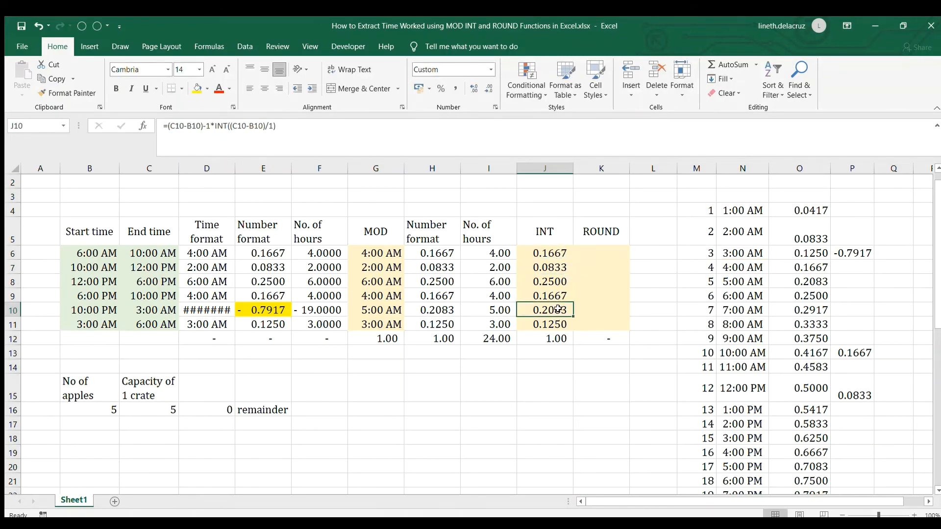
double_click(558, 309)
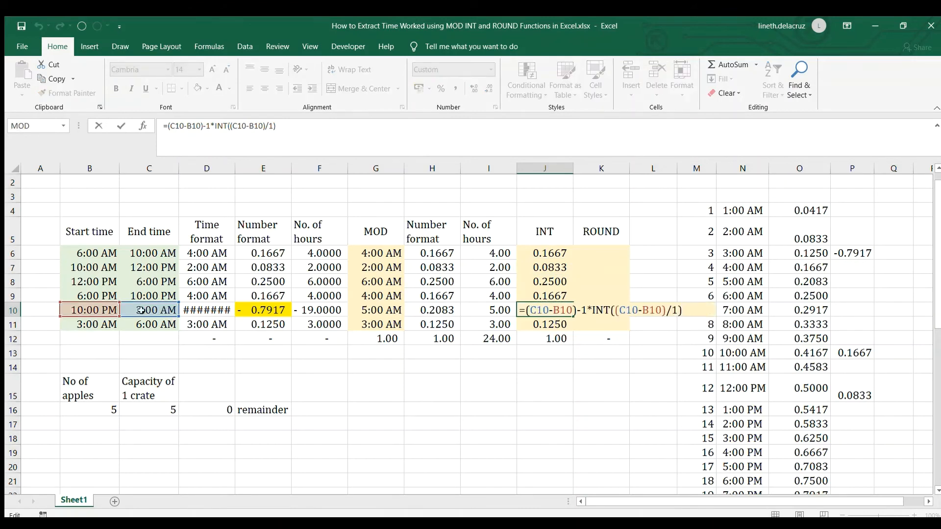
drag(665, 310, 620, 310)
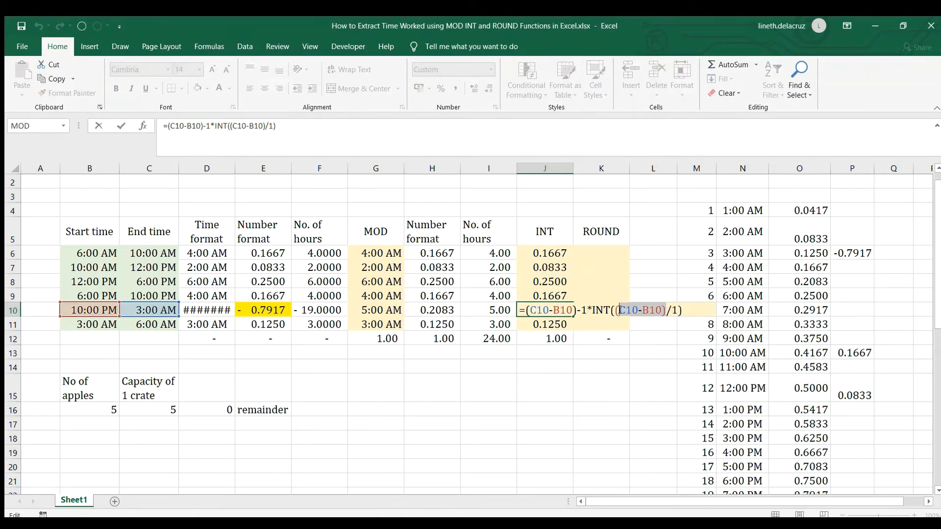
key(F9)
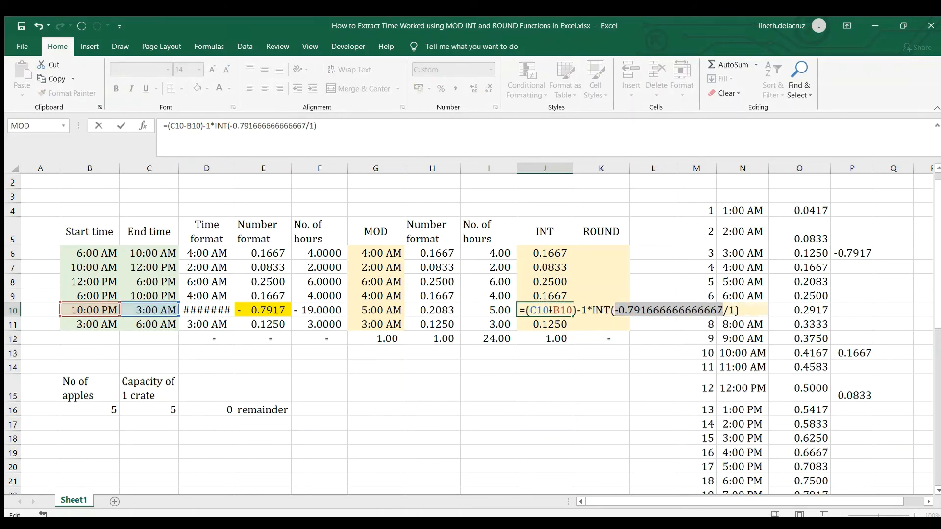
drag(737, 311, 617, 315)
key(F9)
drag(730, 310, 594, 312)
key(F9)
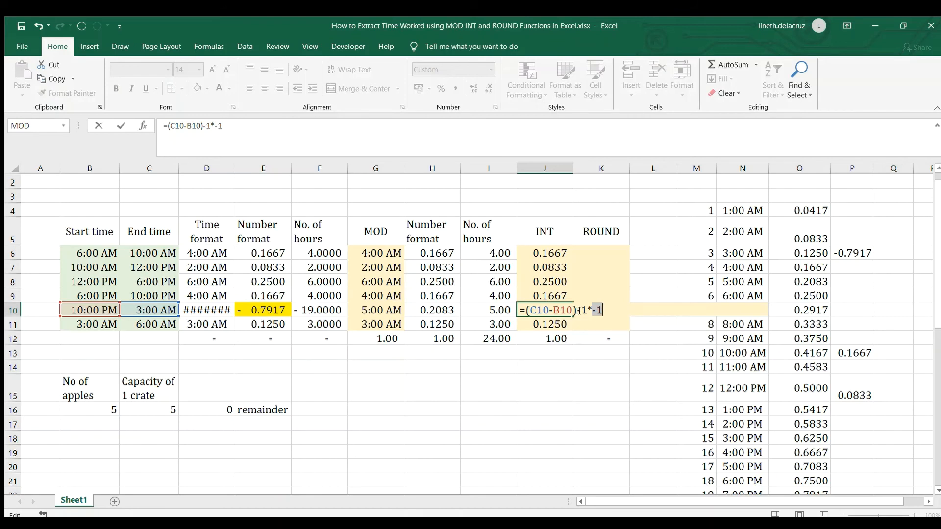
- Evaluate the product and the (C10-B10) difference in J10, and discard the evaluated values to keep the original formula
drag(581, 310, 614, 307)
text(-1)
drag(578, 310, 526, 311)
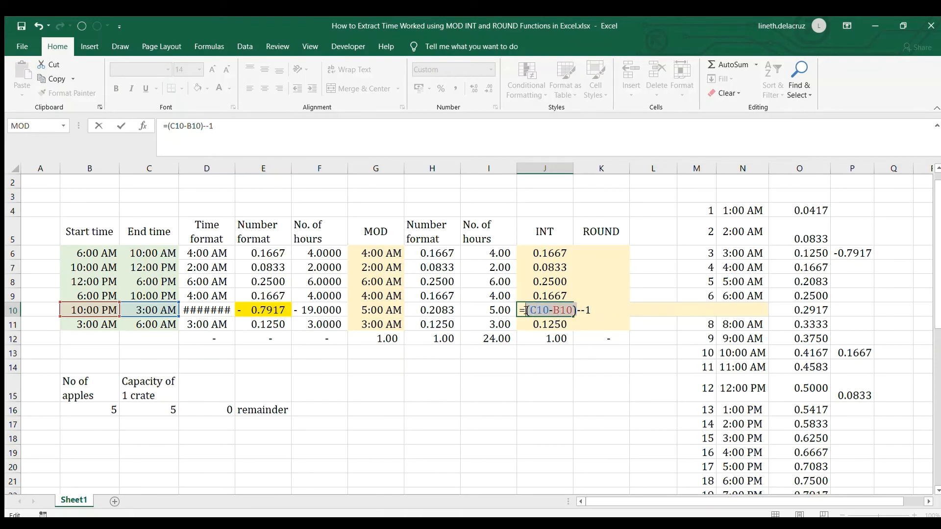
key(F9)
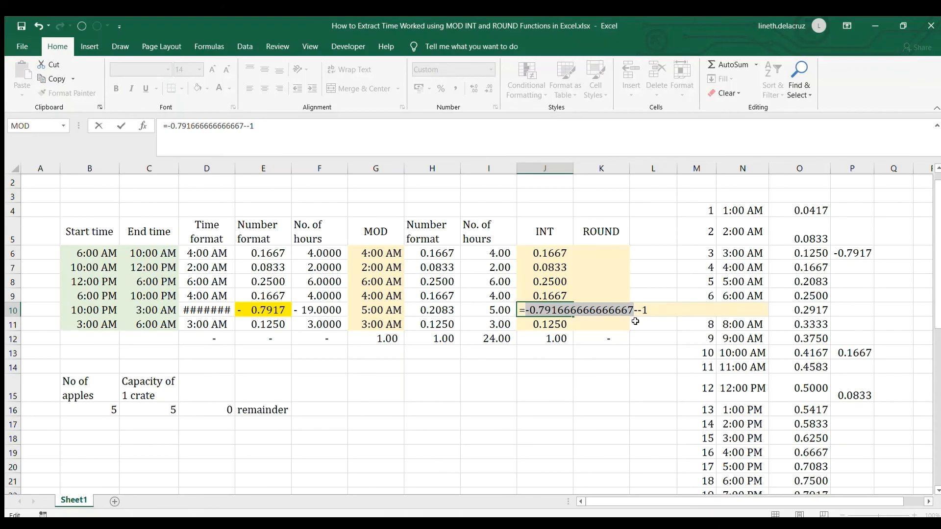
key(Escape)
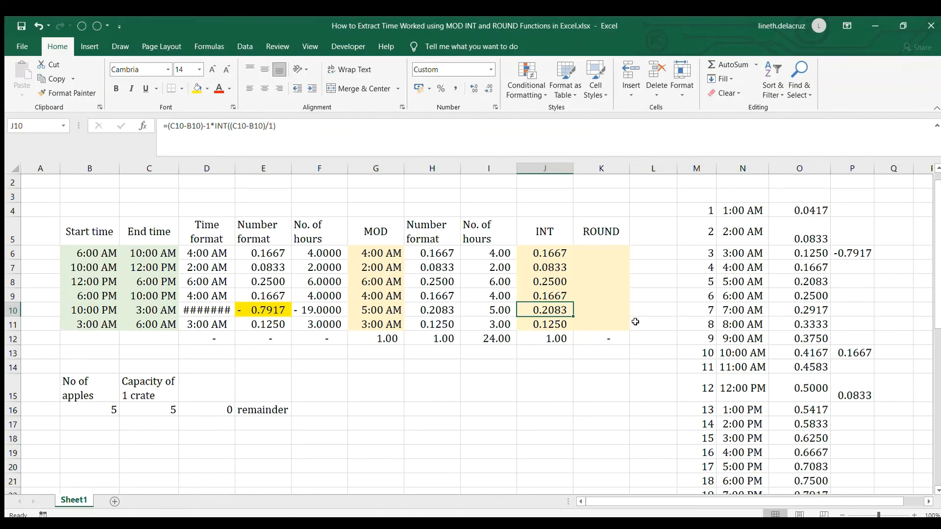
- Compare the INT column total in J12 with the MOD column total in G12
scroll(892, 398, down, 3)
scroll(853, 471, up, 4)
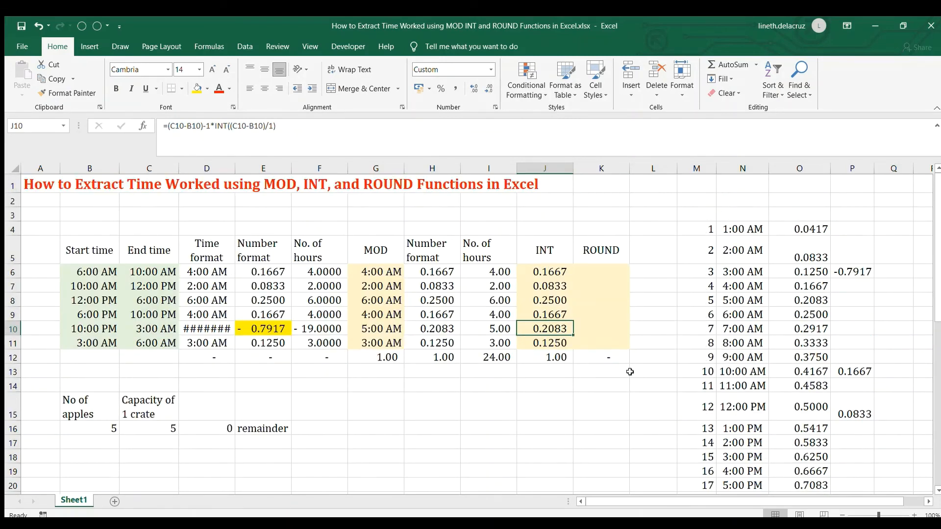
click(550, 358)
click(360, 357)
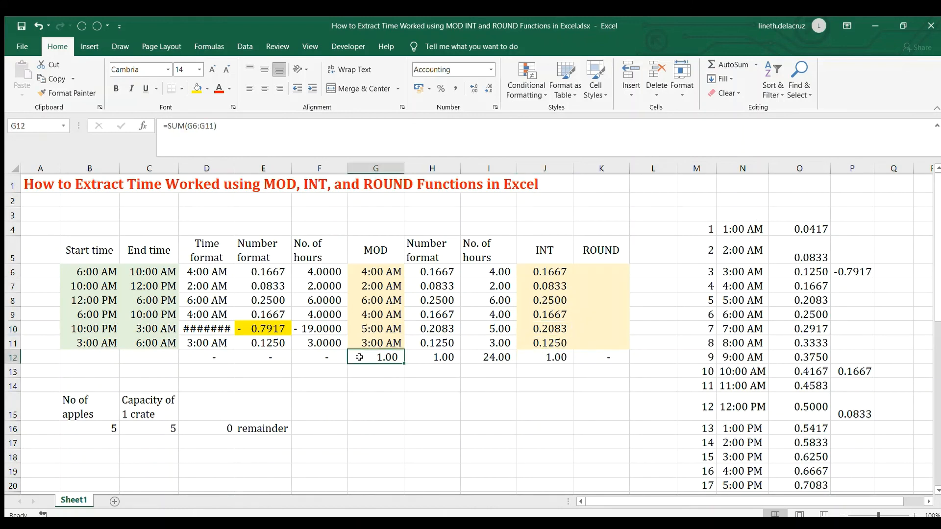
click(558, 354)
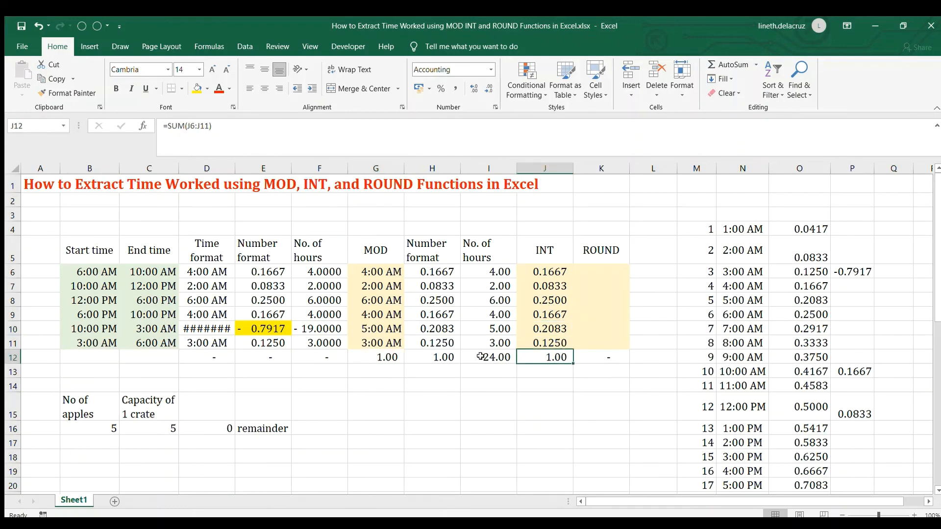
- Copy the INT formula text from J6 unchanged into K6 in the ROUND column
click(588, 269)
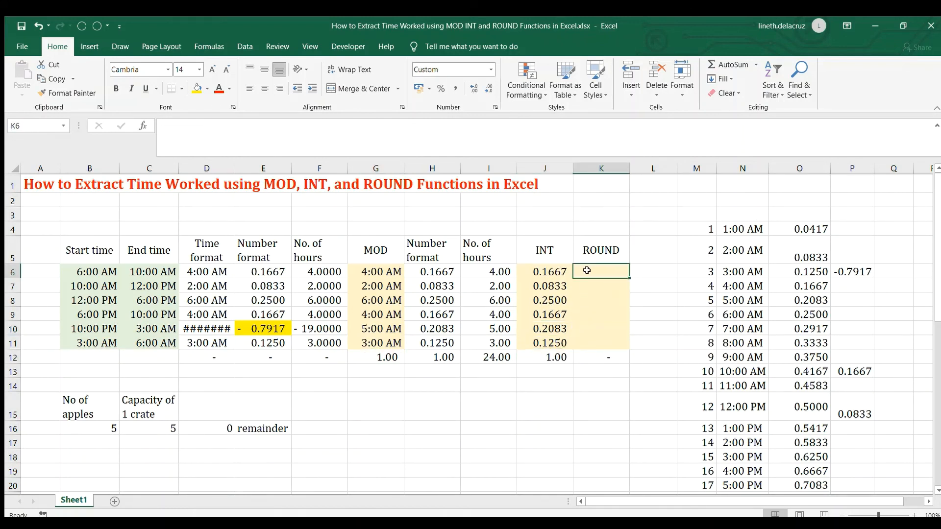
click(554, 271)
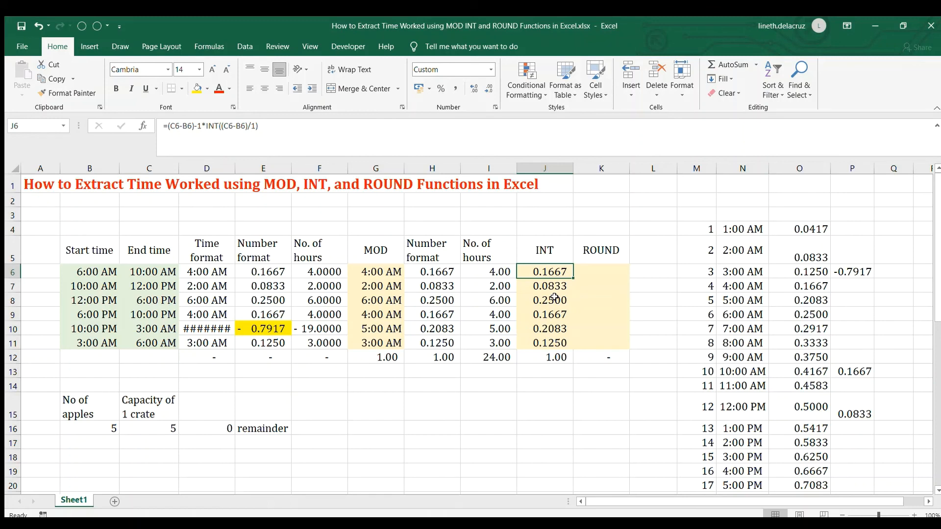
key(F2)
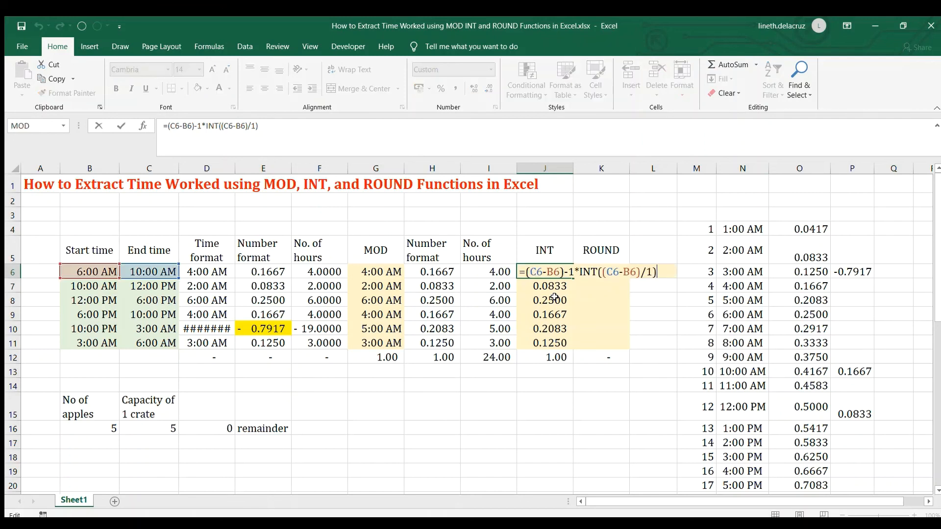
key(shift+Home)
key(ctrl+c)
key(Tab)
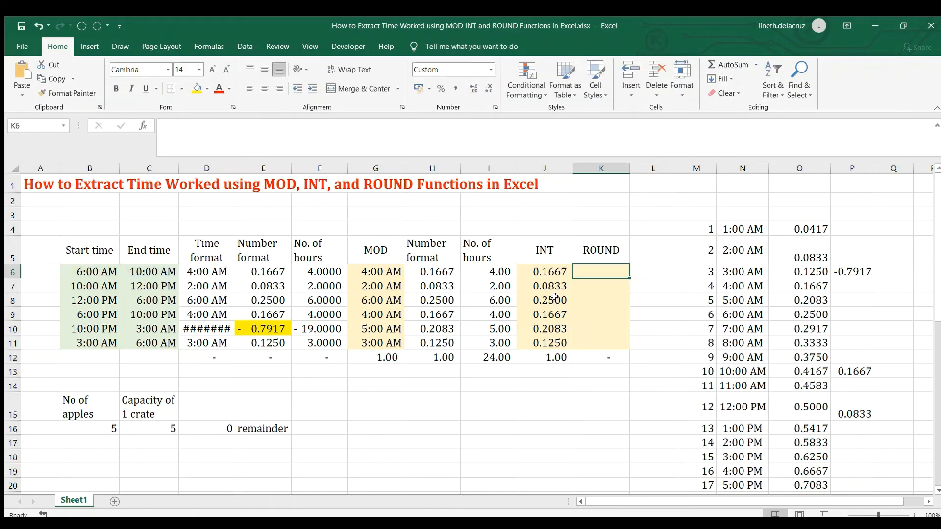
key(ctrl+v)
- Replace INT with ROUND in K6, rounding to 0 digits, so the formula reads =(C6-B6)-1*ROUND(((C6-B6)/1),0)
key(F2)
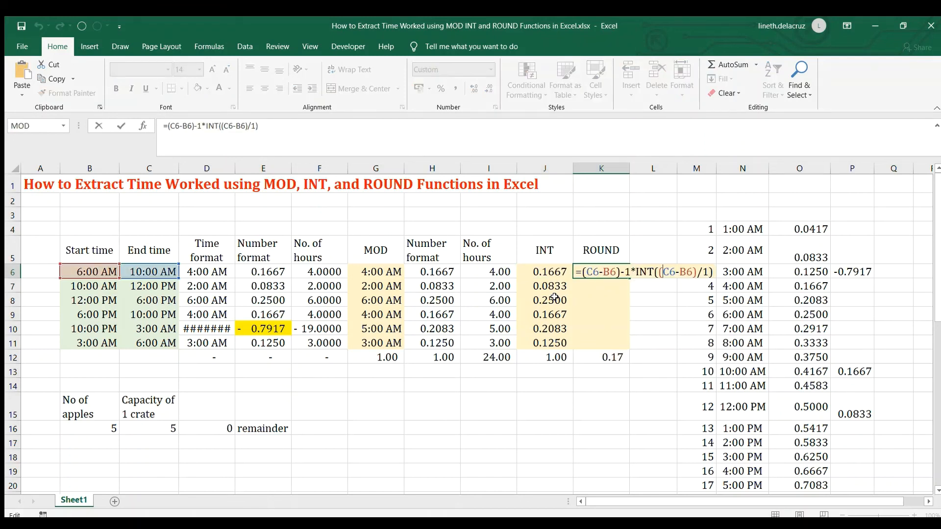
key(BackSpace)
key(BackSpace)
key(BackSpace)
text(roun)
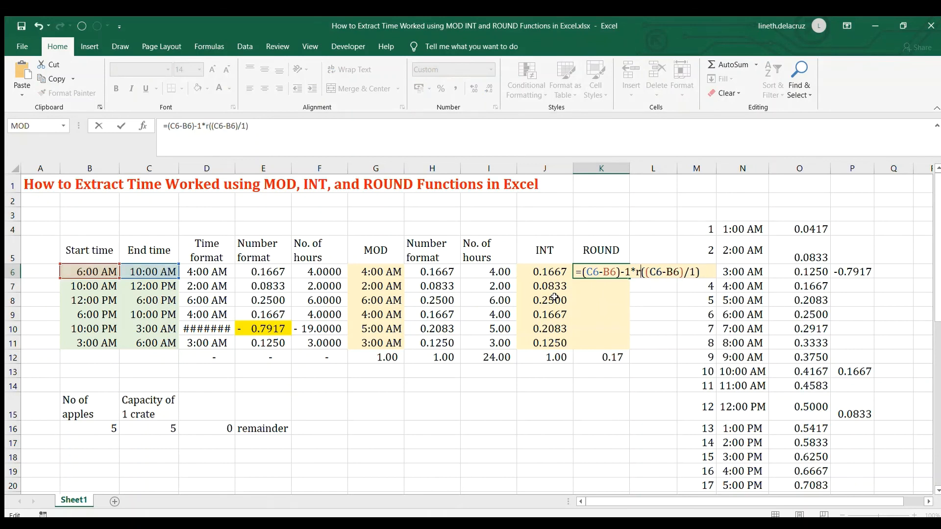
text(d)
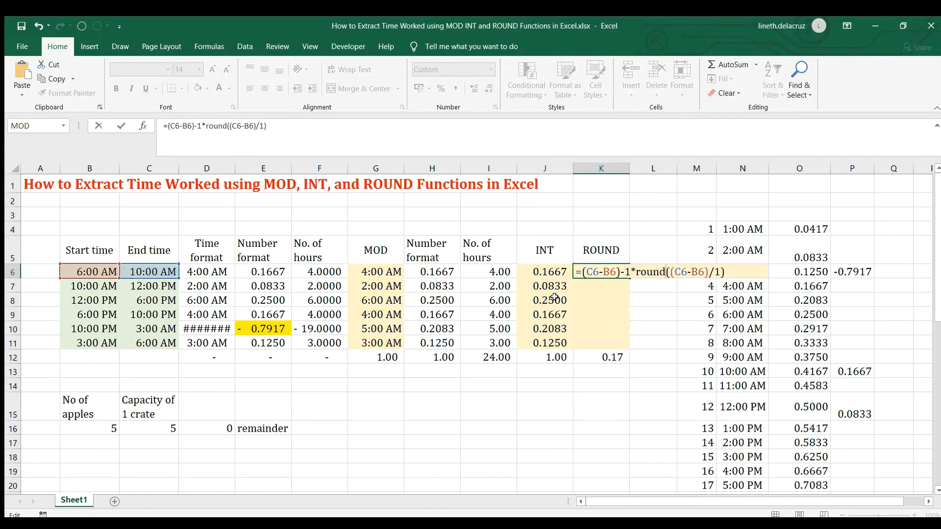
text(()
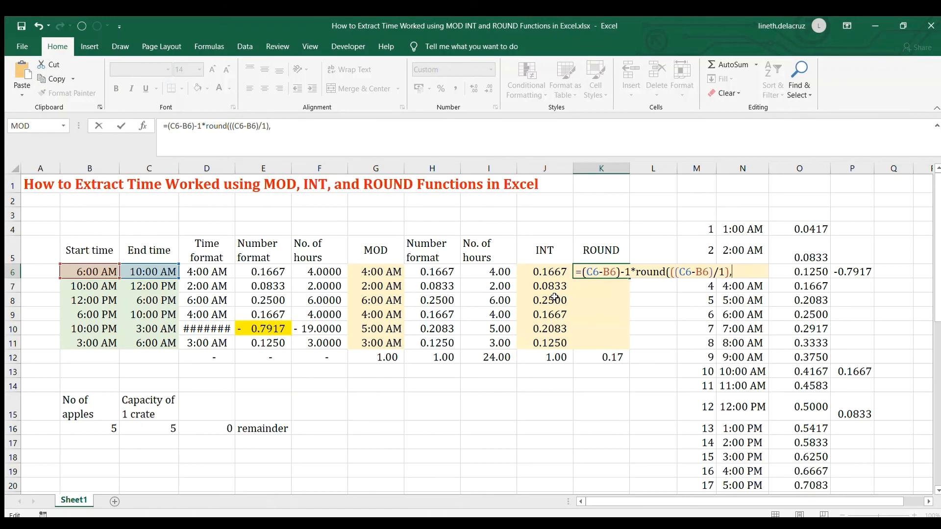
text(0))
key(Return)
- Copy the ROUND formula from K6 into K7:K11 for the remaining shifts
key(Up)
key(ctrl+c)
key(Down)
key(shift+Down)
key(shift+Down)
key(shift+Down)
key(shift+Down)
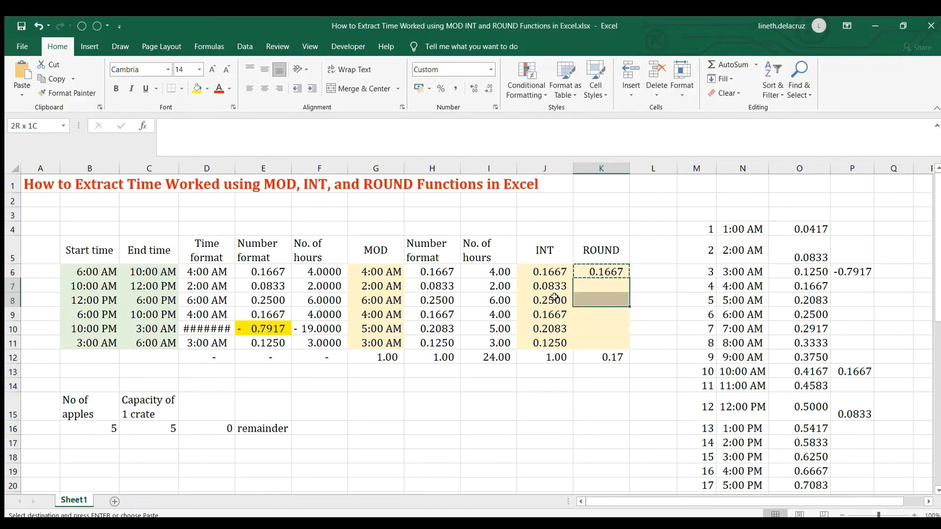
key(ctrl+v)
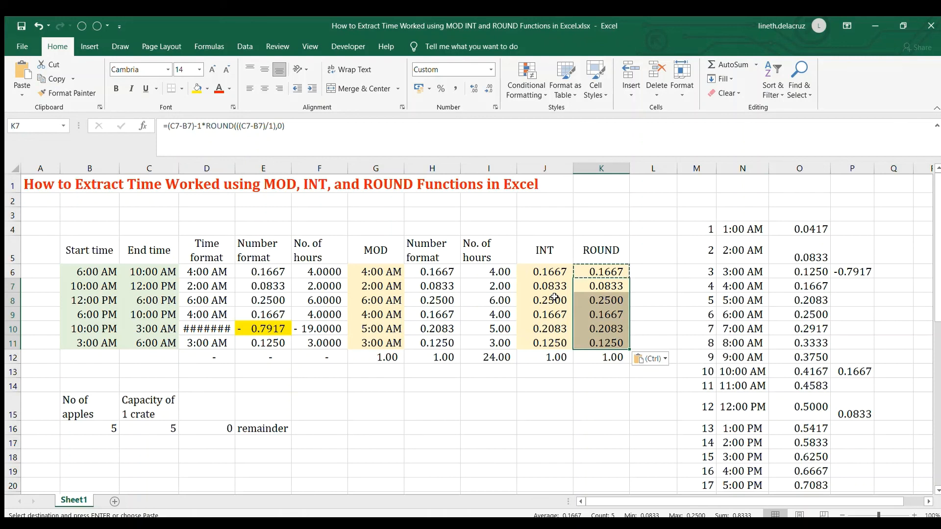
key(Escape)
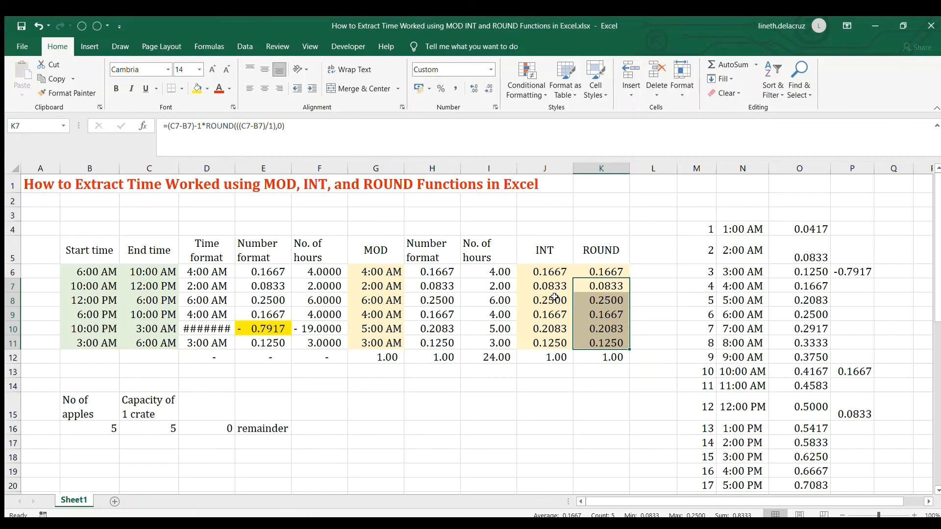